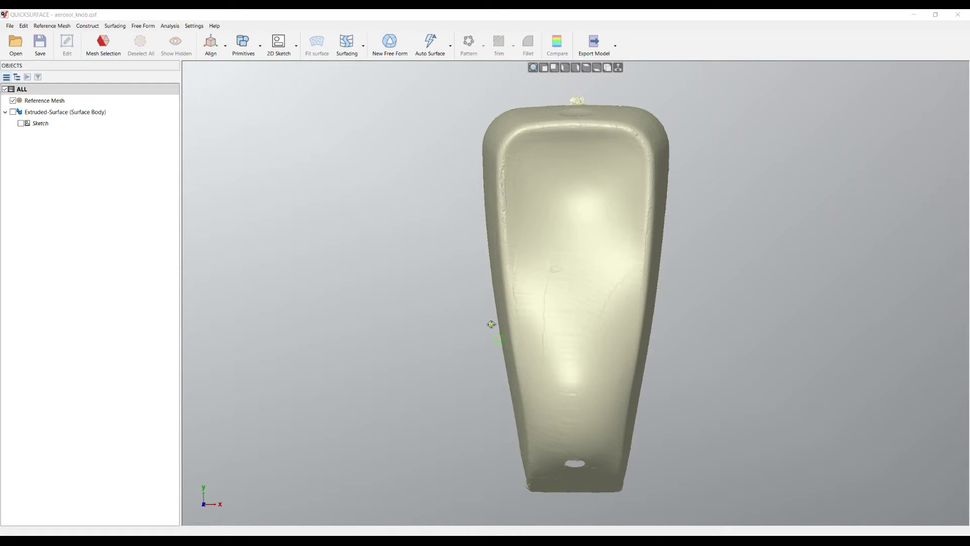
Orbit and zoom around the scanned knob to inspect it from several angles.
right_drag(489, 320, 486, 150)
scroll(490, 141, up, 6)
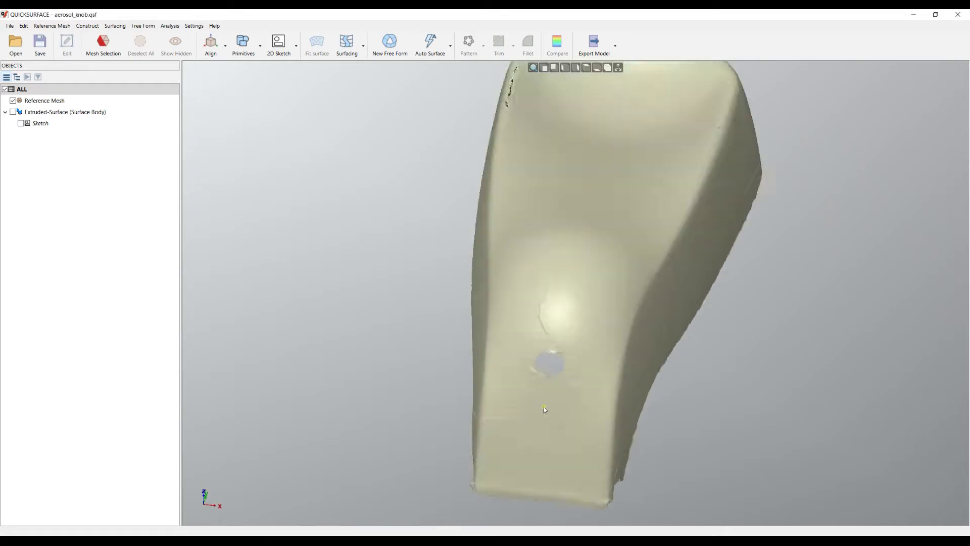
right_drag(427, 295, 424, 297)
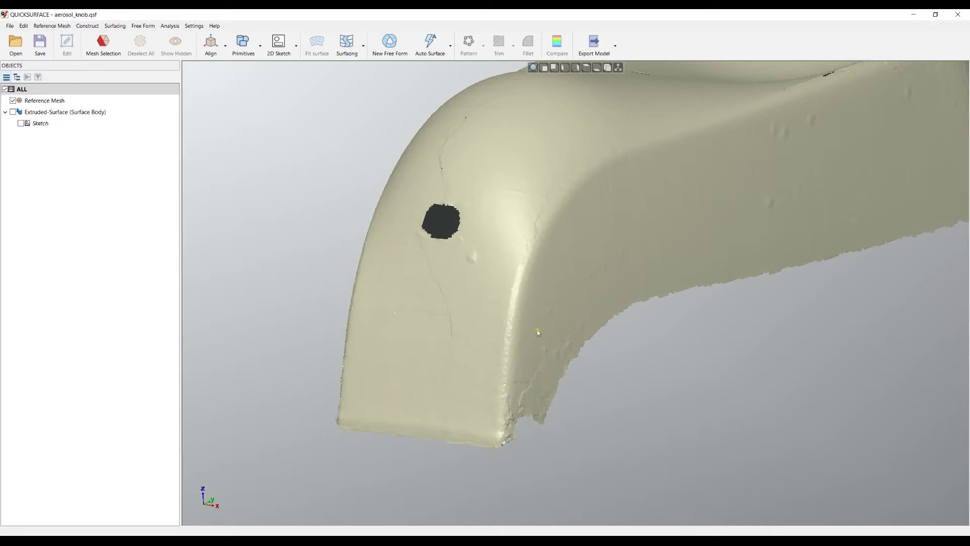
scroll(538, 332, down, 5)
right_drag(666, 331, 707, 208)
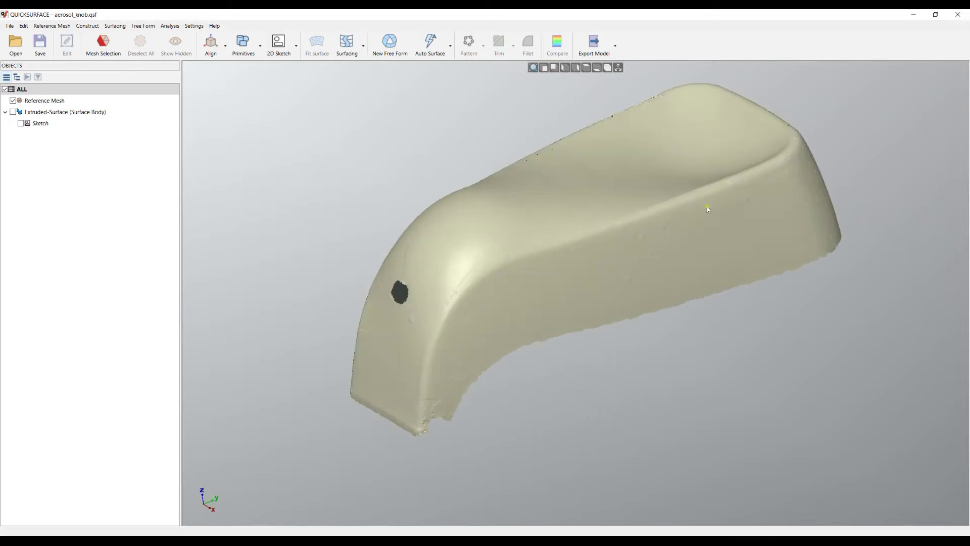
scroll(707, 208, up, 6)
scroll(656, 246, up, 3)
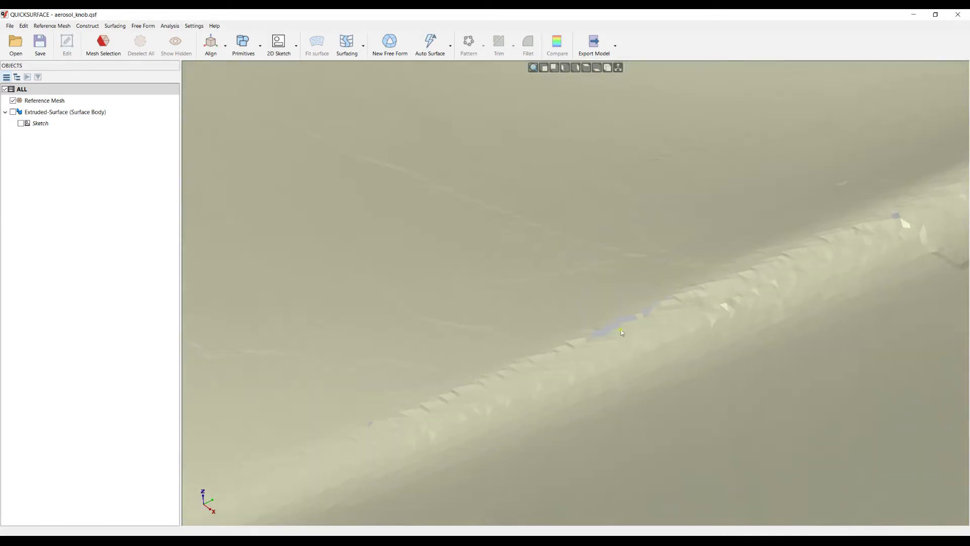
scroll(528, 230, down, 5)
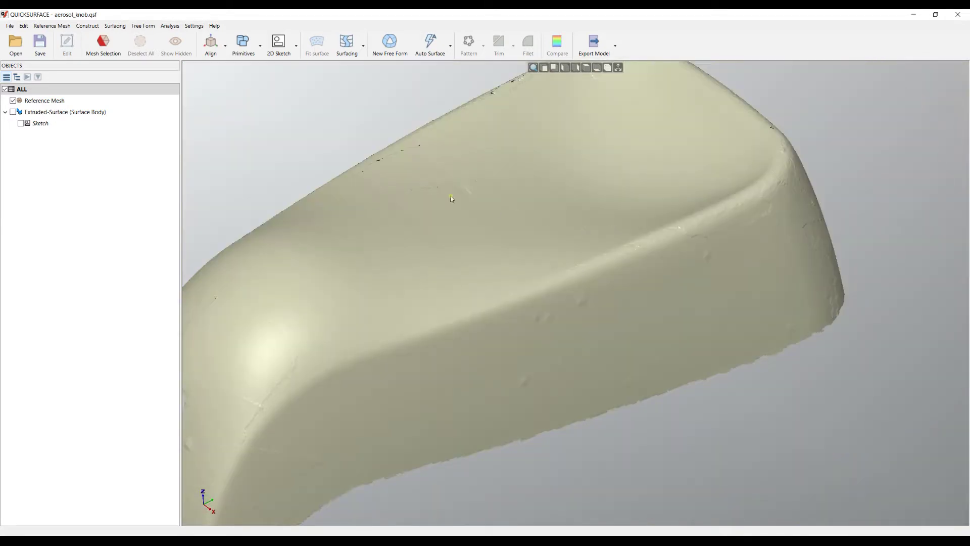
right_drag(675, 175, 514, 326)
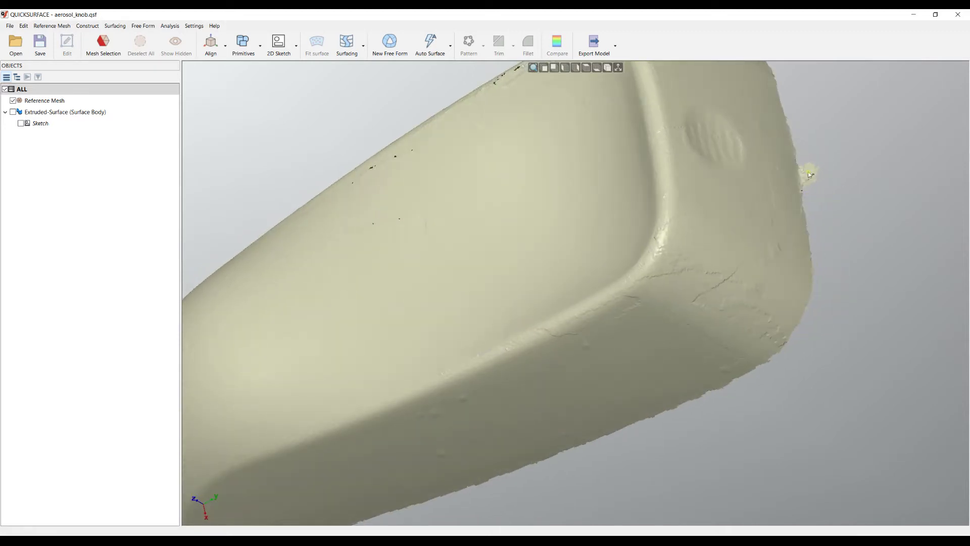
scroll(768, 211, down, 6)
right_drag(692, 217, 641, 265)
scroll(641, 264, up, 3)
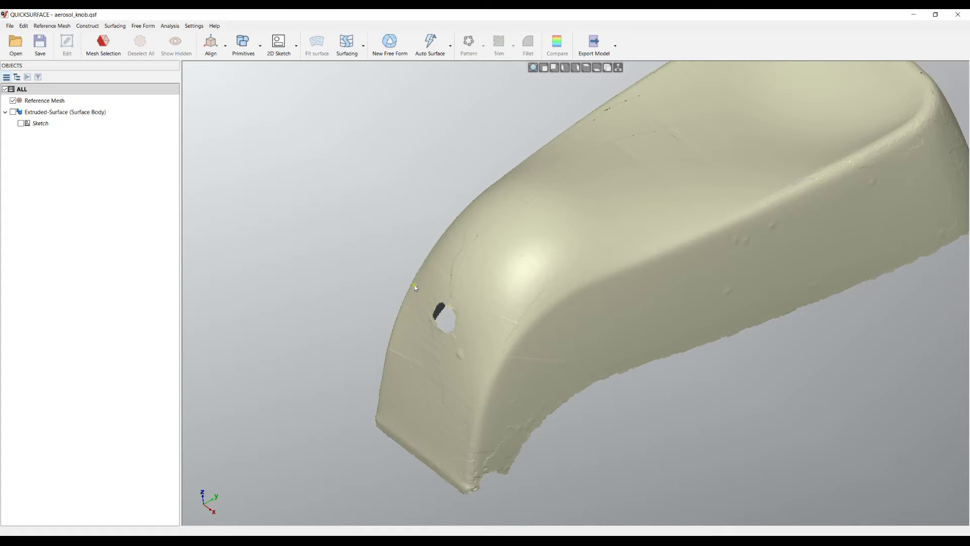
scroll(415, 288, down, 2)
scroll(496, 226, up, 2)
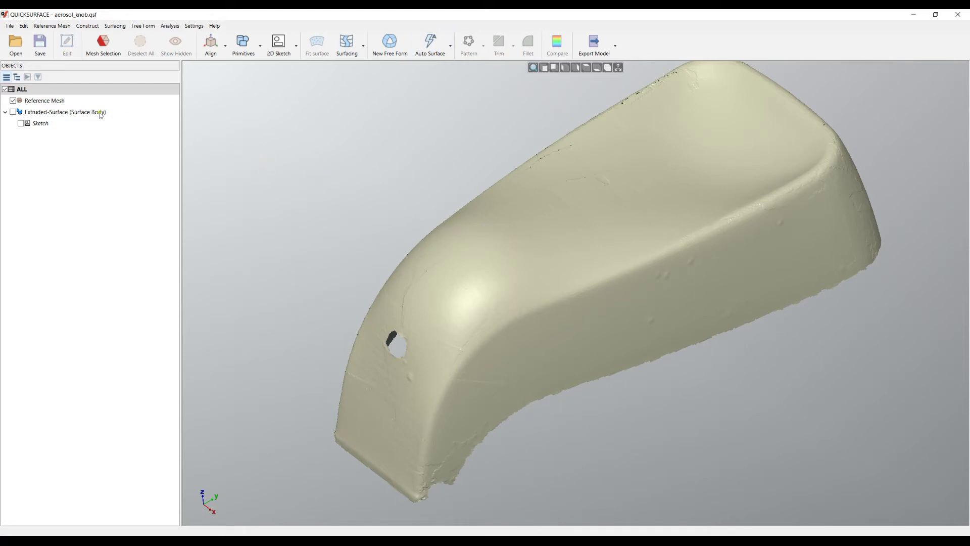
Select the Reference Mesh in the Objects tree and bring up its actions menu.
click(49, 103)
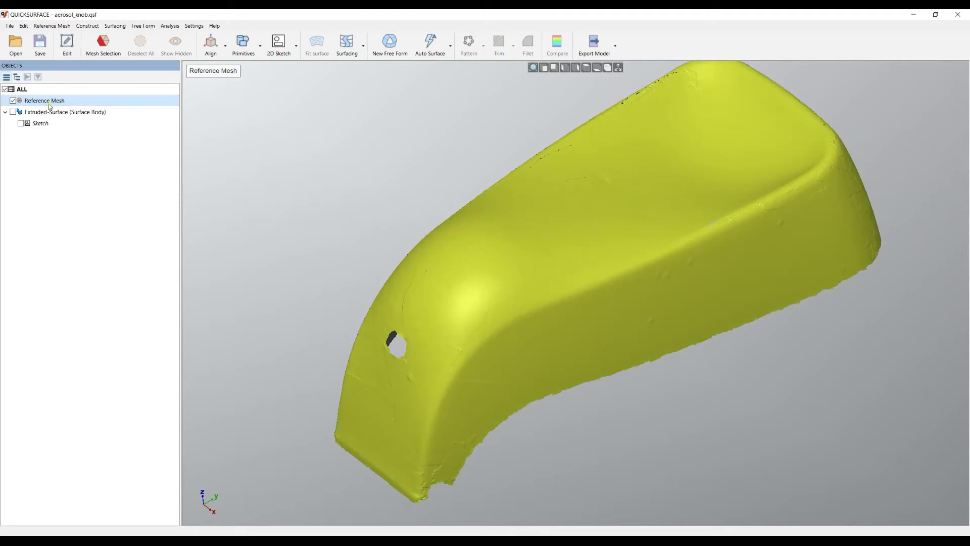
click(310, 155)
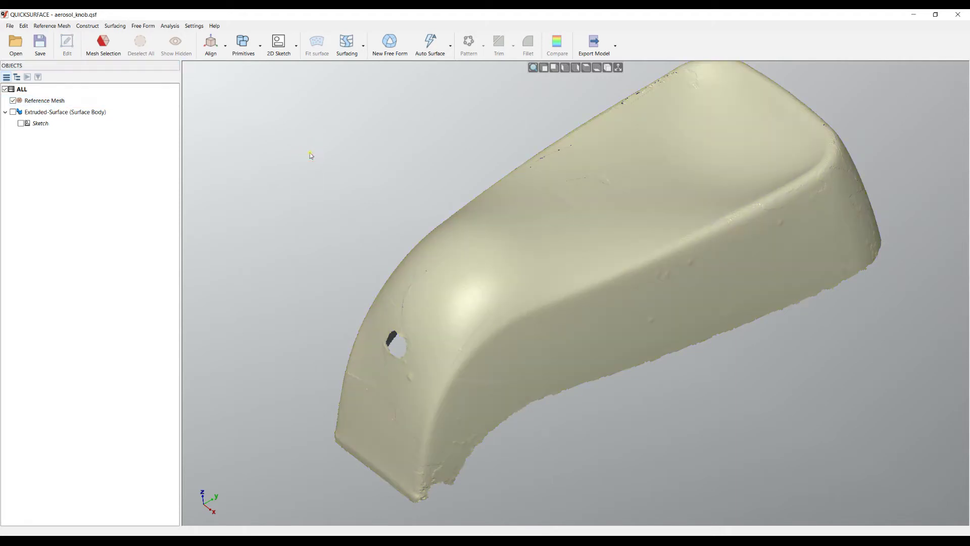
click(434, 294)
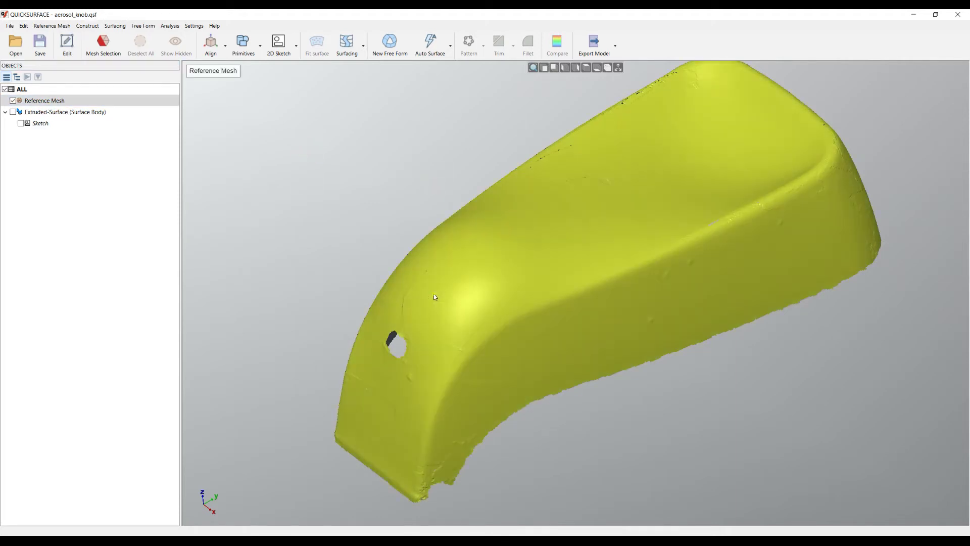
right_click(42, 102)
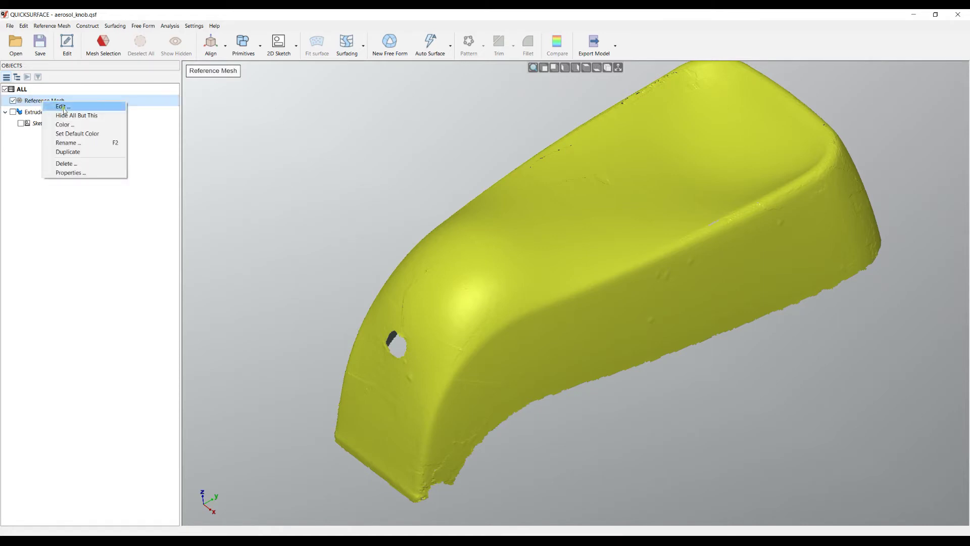
Edit the Reference Mesh and turn the view to show the knob's end with the hole.
click(65, 108)
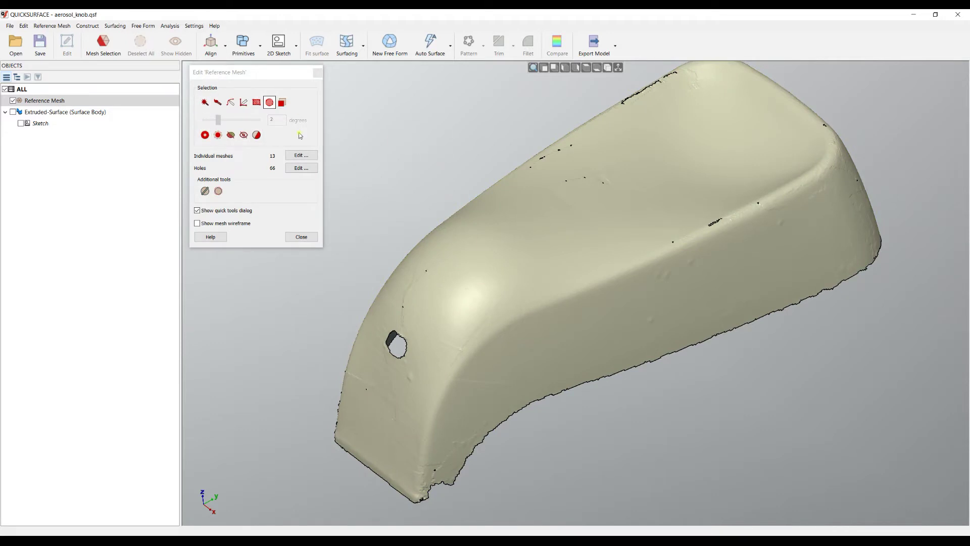
right_drag(528, 241, 544, 201)
right_drag(556, 442, 819, 383)
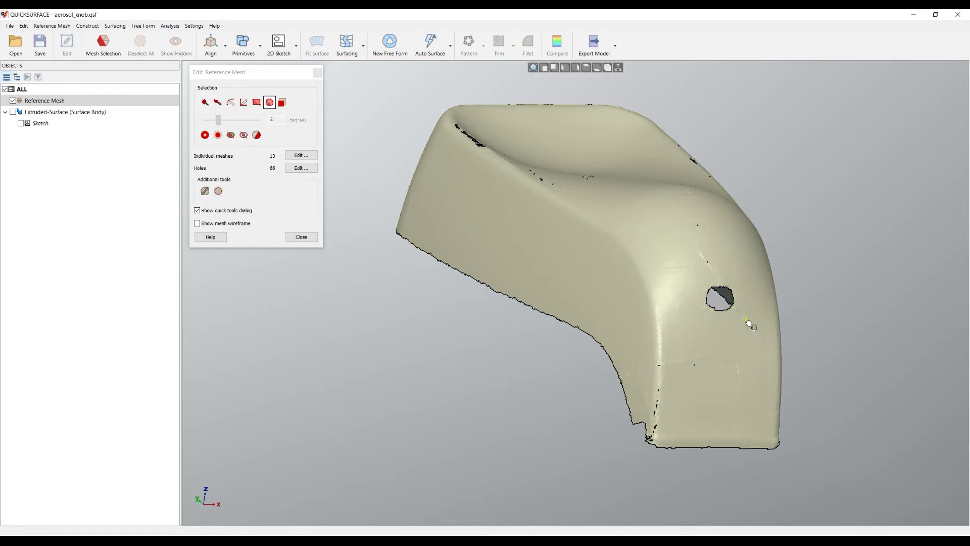
scroll(680, 430, up, 2)
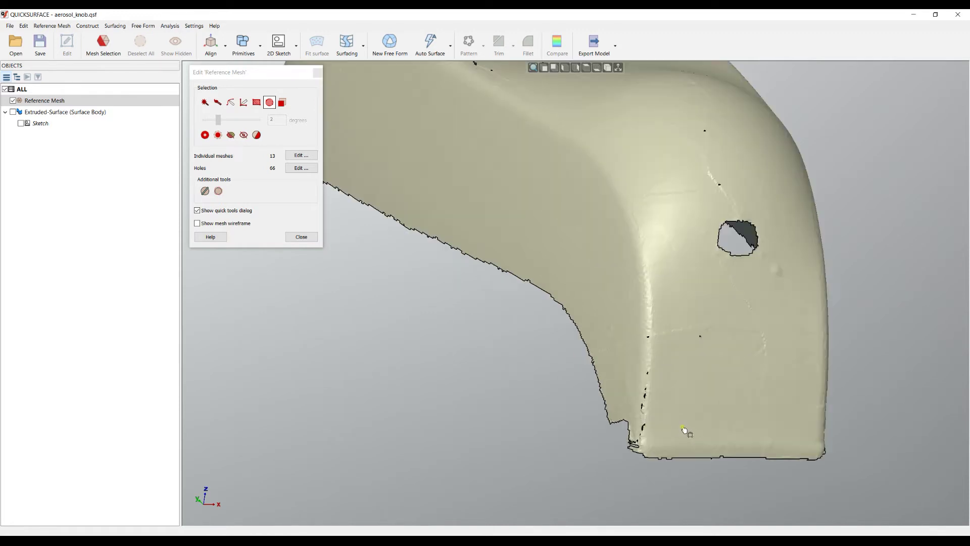
scroll(509, 340, down, 3)
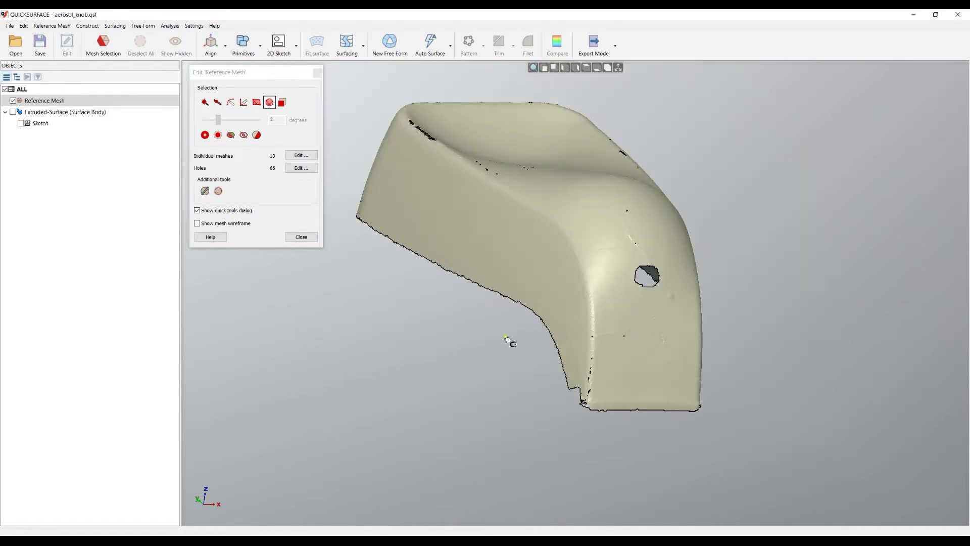
click(206, 103)
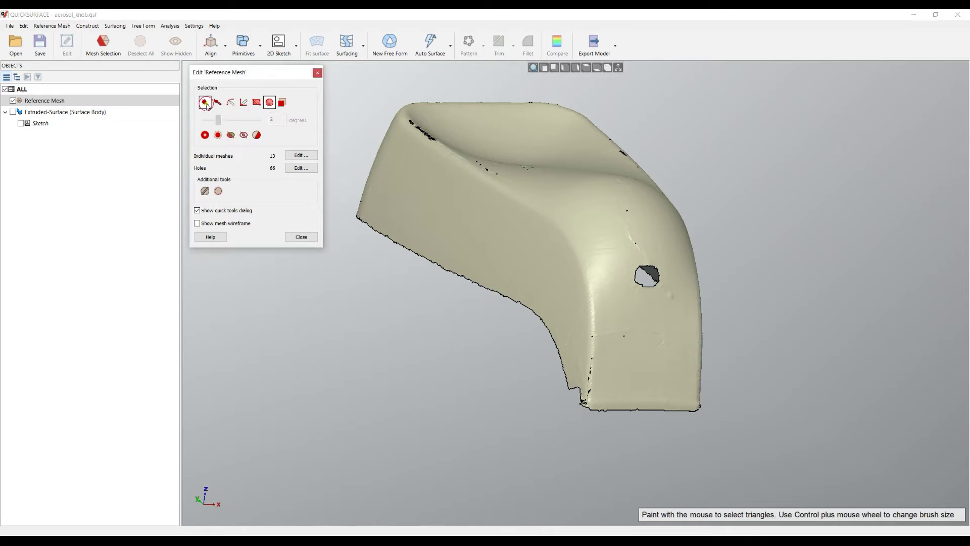
Magic-wand select the knob's side face at 2.88° tolerance, then brush-paint and unpaint a corner patch.
click(471, 216)
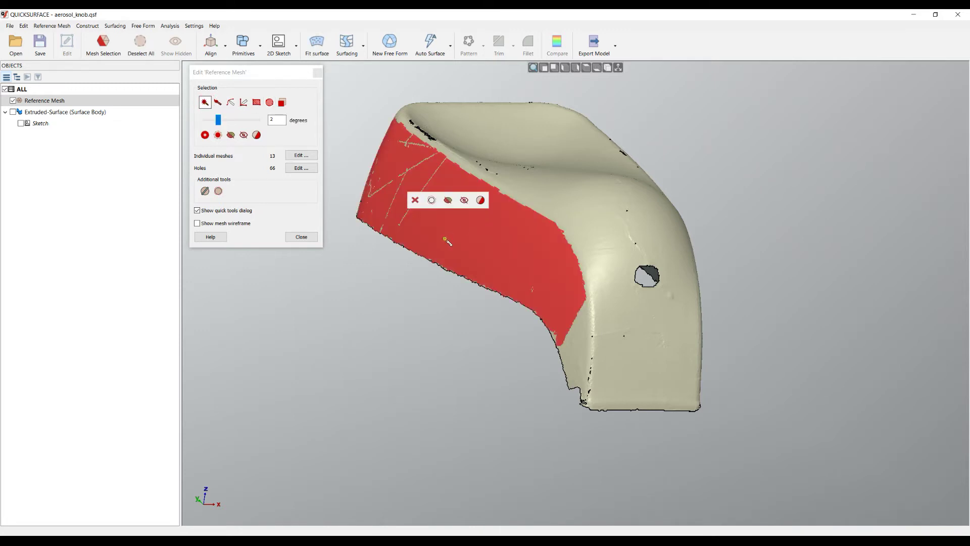
mouse_move(219, 120)
mouse_down()
mouse_move(238, 123)
mouse_move(226, 124)
mouse_up()
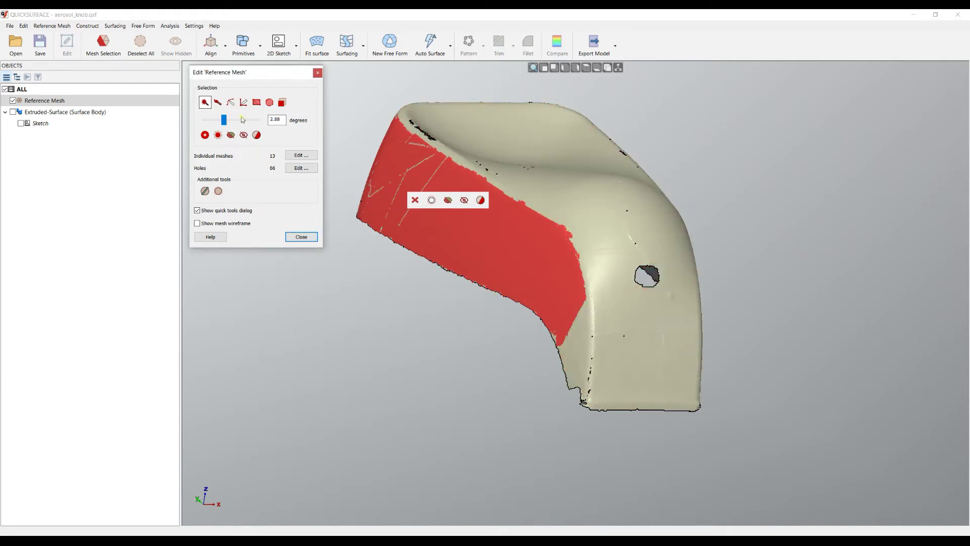
click(218, 102)
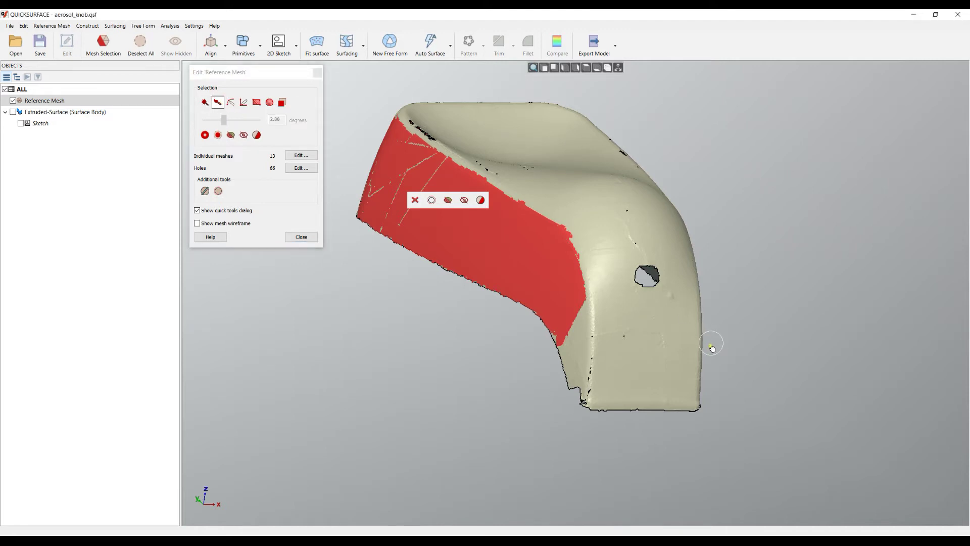
mouse_move(710, 347)
mouse_down()
mouse_move(674, 353)
mouse_move(654, 382)
mouse_move(679, 416)
mouse_move(720, 408)
mouse_move(728, 390)
mouse_move(697, 404)
mouse_up()
right_drag(535, 362, 513, 356)
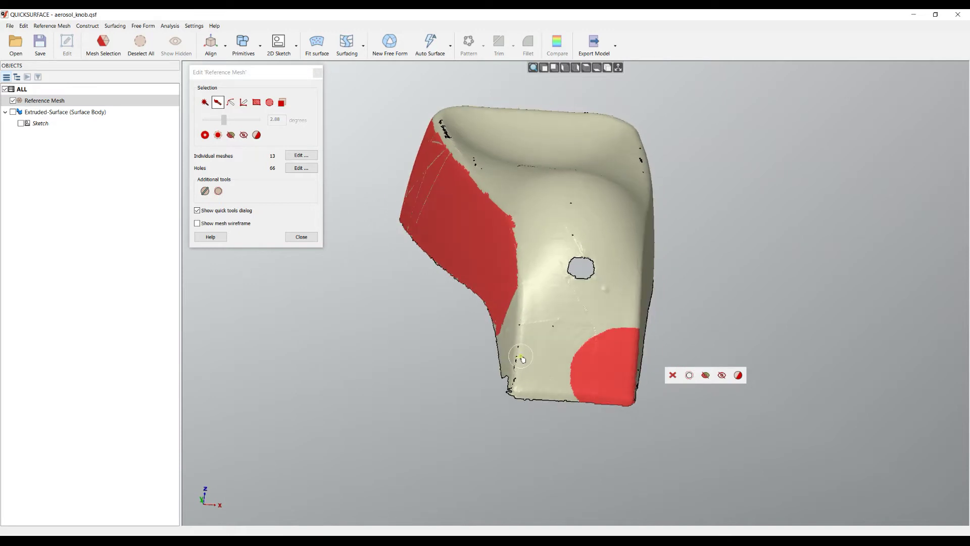
mouse_move(692, 342)
mouse_down()
mouse_move(588, 328)
mouse_move(601, 416)
mouse_move(639, 422)
mouse_move(654, 401)
mouse_up()
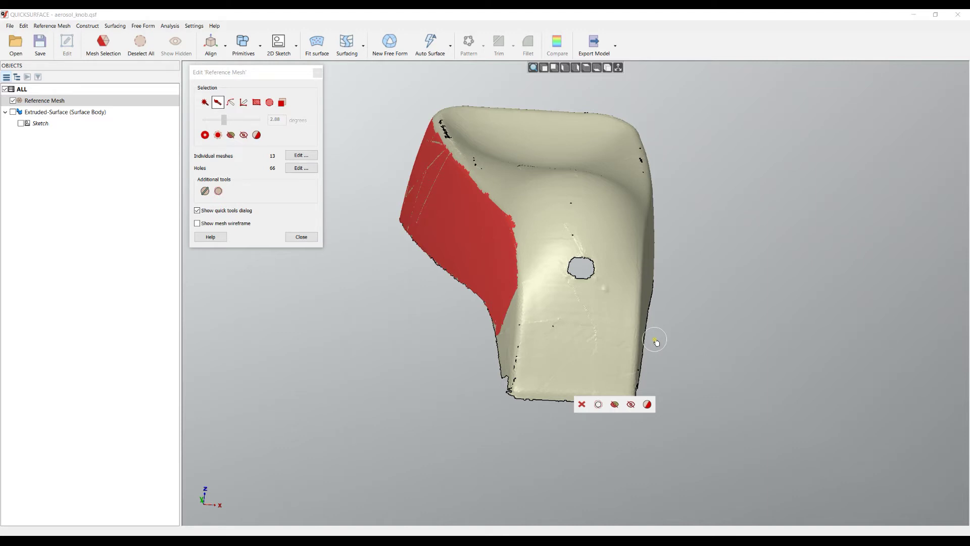
right_drag(611, 356, 602, 341)
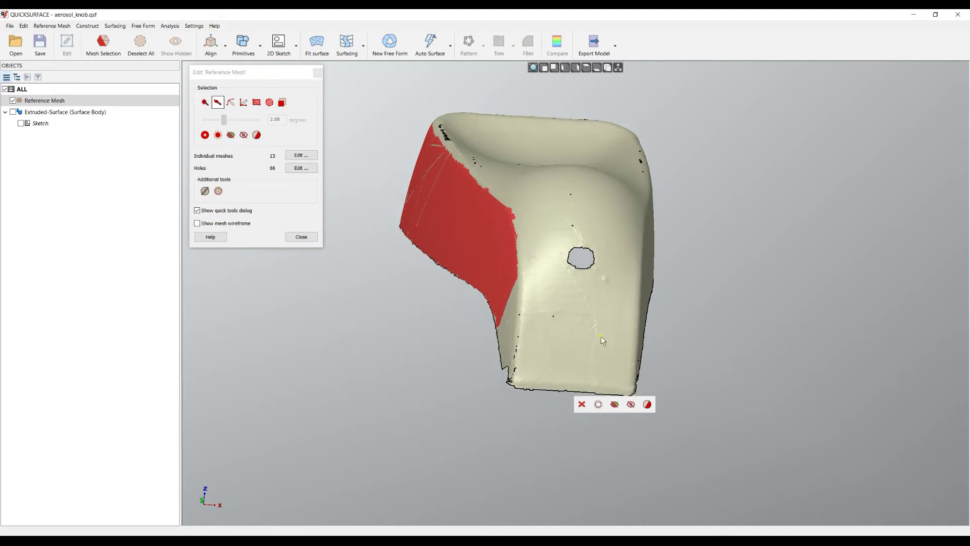
Brush a round patch at the lower-right end, enable quick tools, and trim it to a straight edge.
click(197, 210)
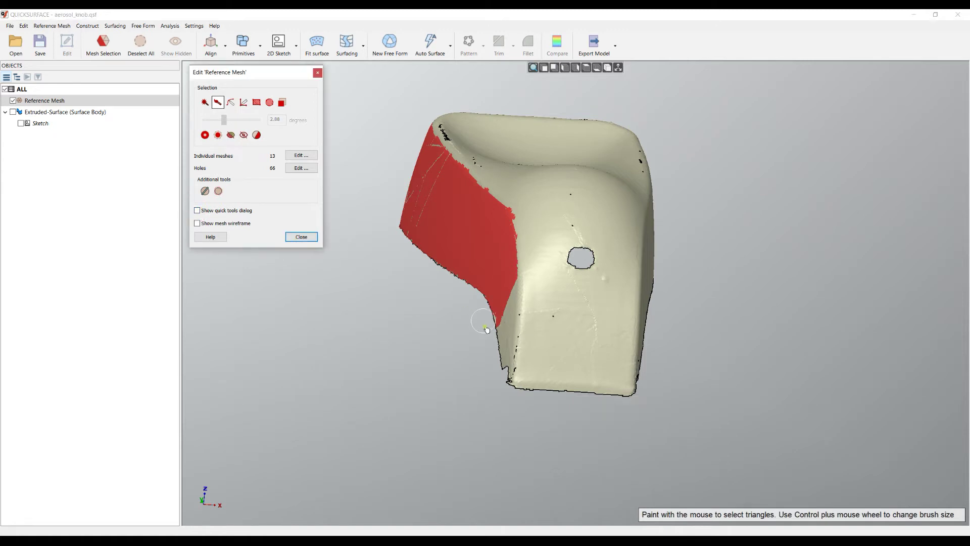
right_drag(481, 320, 646, 349)
mouse_move(649, 335)
mouse_down()
mouse_move(579, 334)
mouse_move(573, 383)
mouse_move(629, 399)
mouse_move(643, 379)
mouse_up()
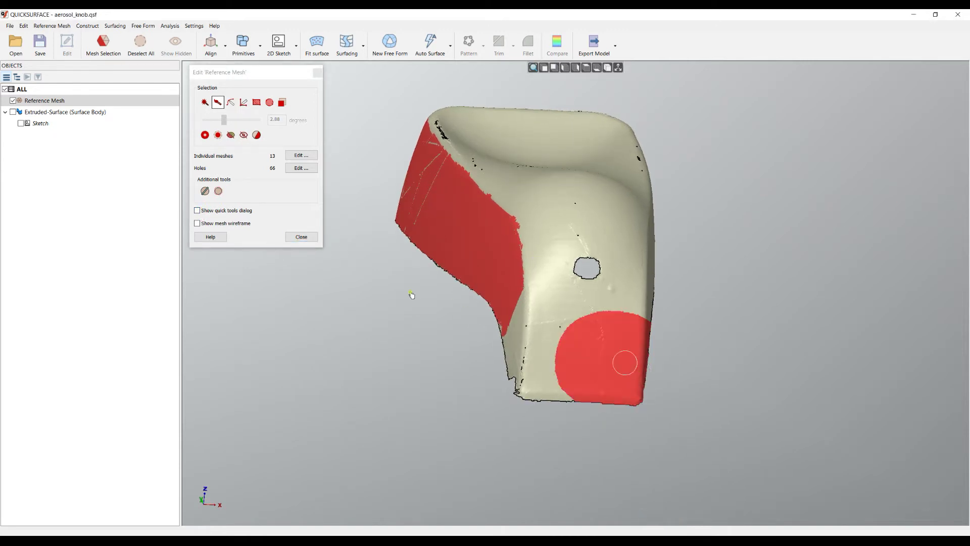
click(197, 211)
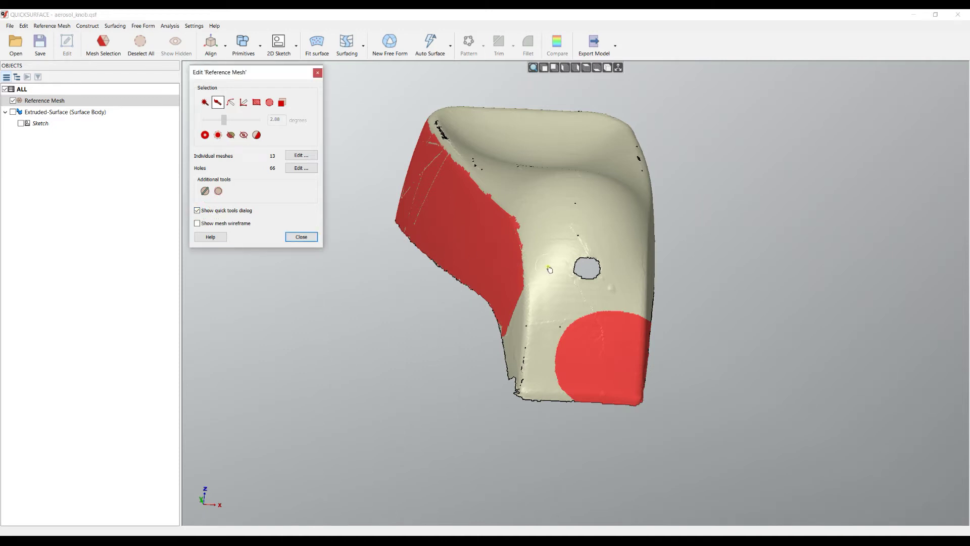
right_drag(508, 328, 581, 392)
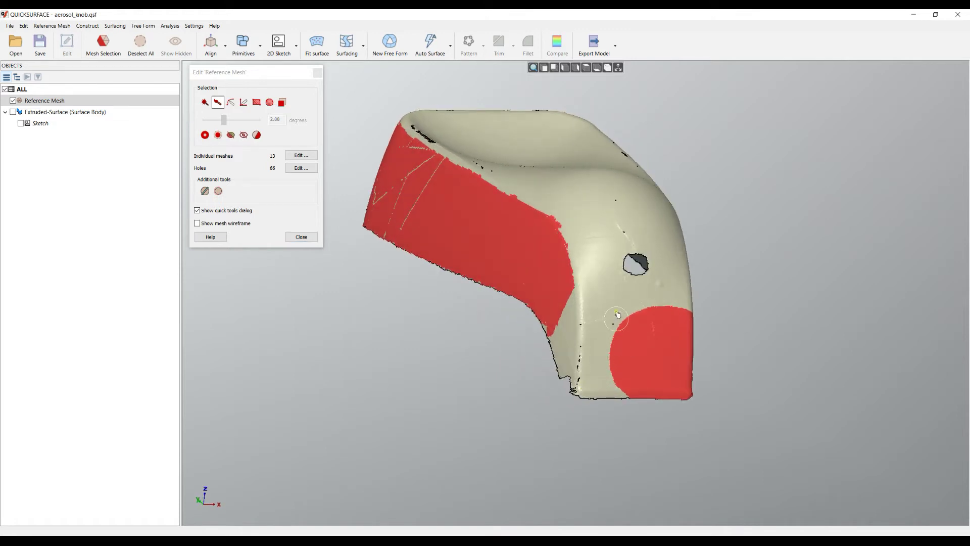
drag(618, 316, 619, 409)
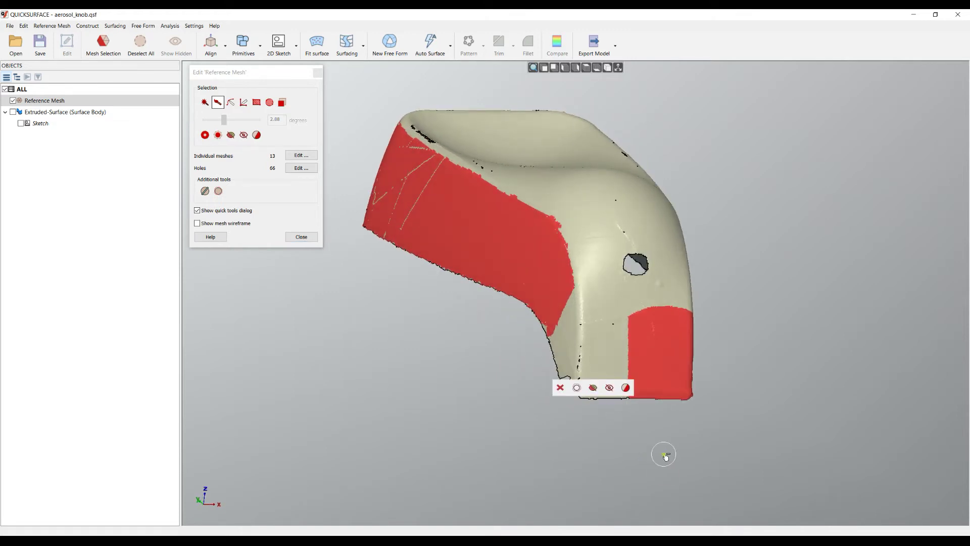
Delete the red side regions, then restore them with Edit > Undo.
click(561, 388)
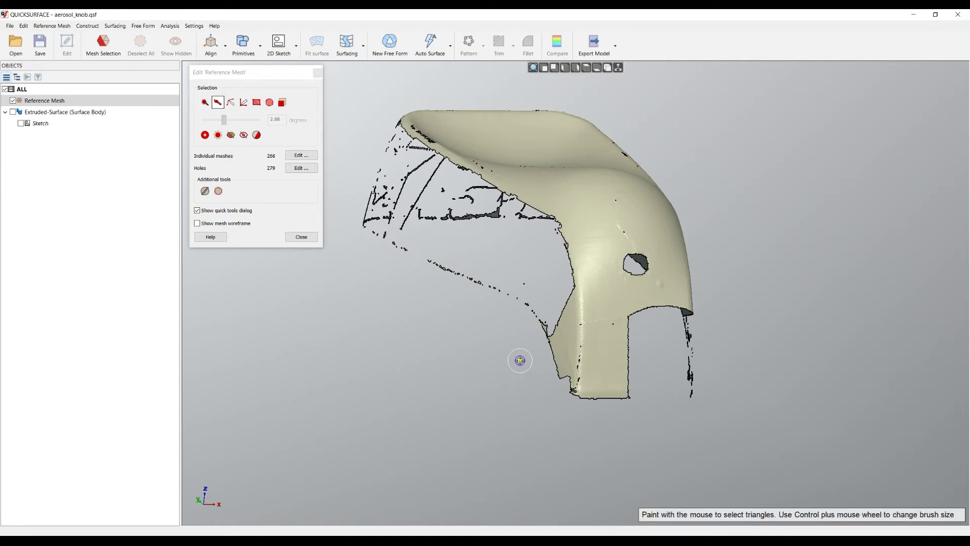
right_click(520, 362)
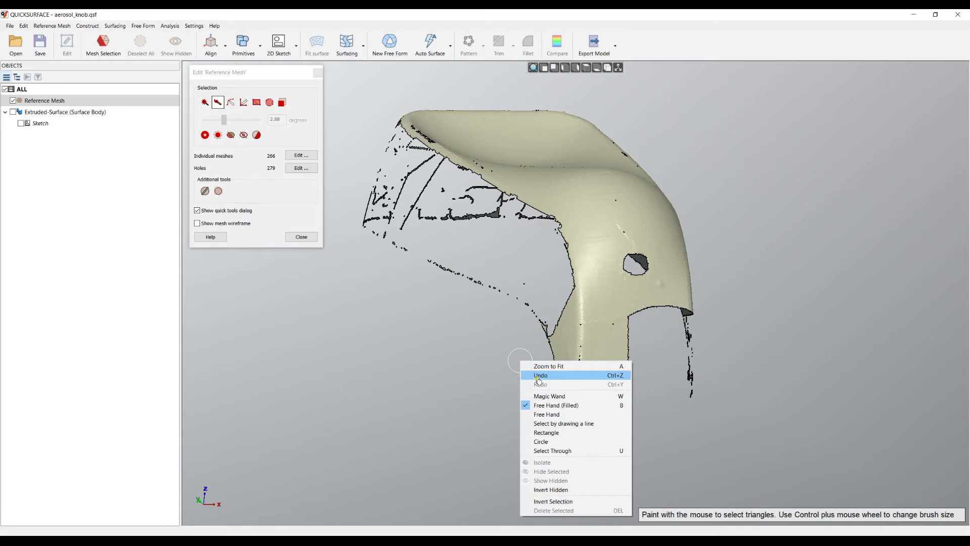
click(25, 27)
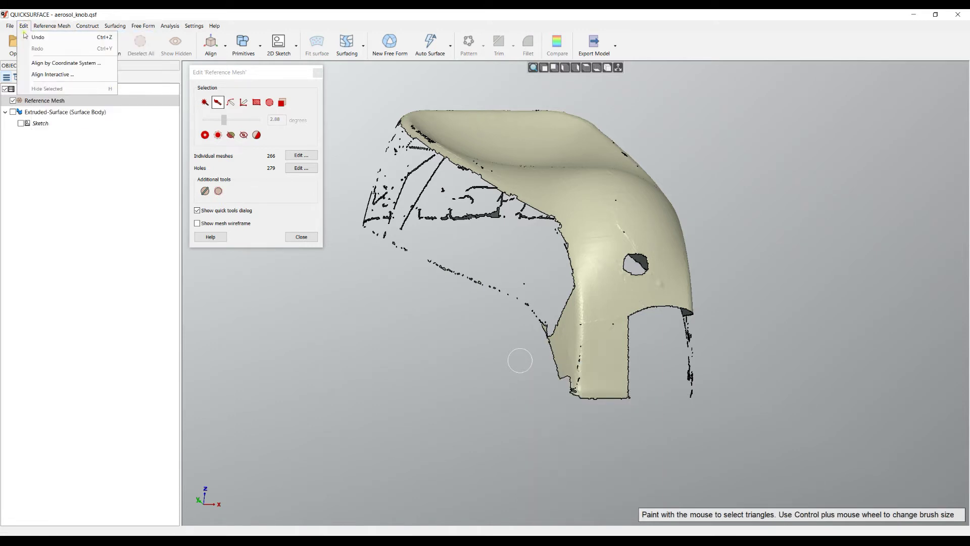
click(98, 38)
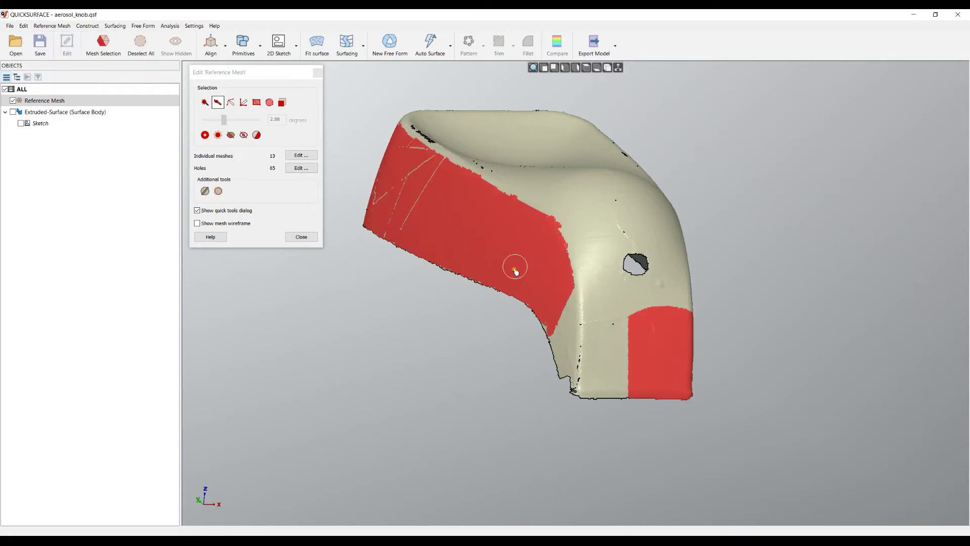
mouse_move(488, 323)
right_down()
mouse_move(608, 428)
mouse_move(622, 347)
right_up()
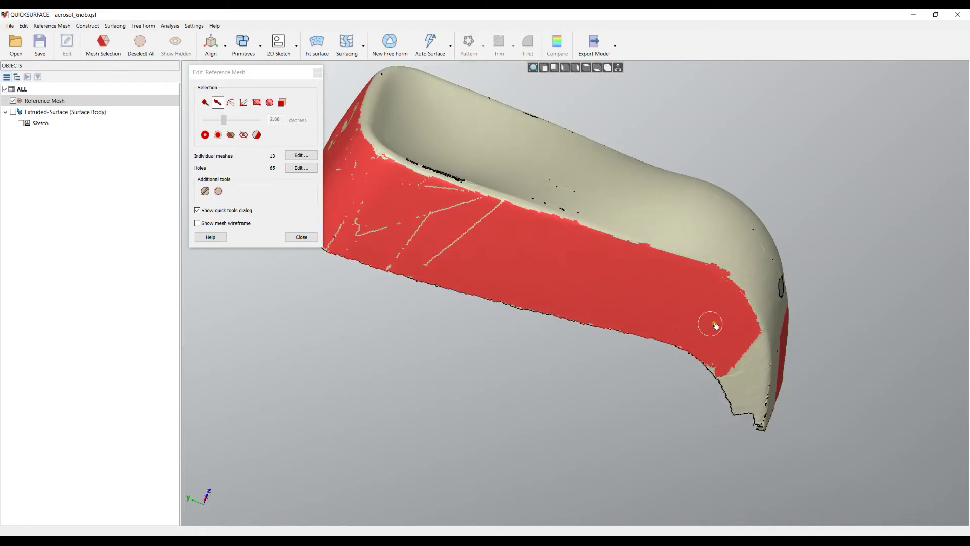
right_drag(660, 320, 526, 255)
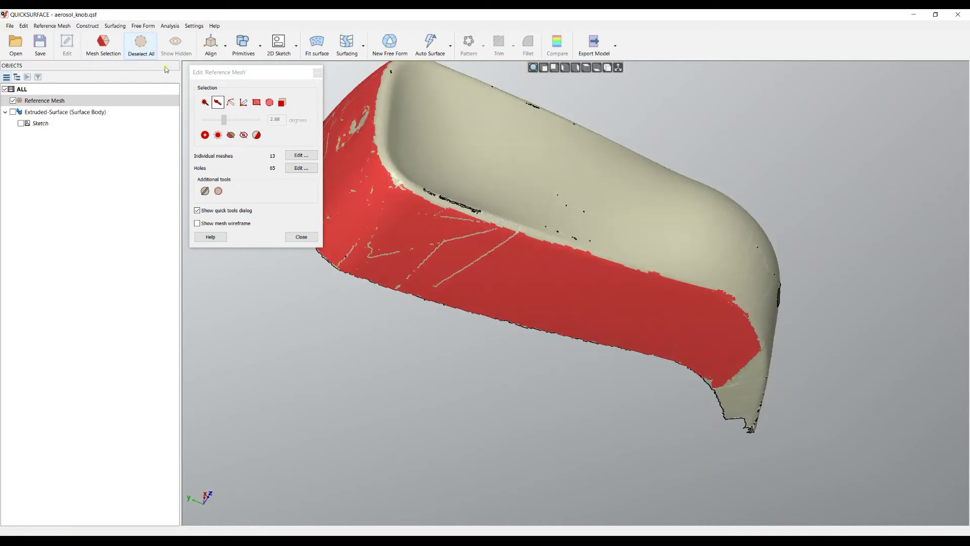
Deselect all, brush the loose fragment on the knob's edge, and delete it (18 meshes, 65 holes).
click(141, 45)
scroll(567, 253, down, 3)
scroll(446, 202, up, 8)
scroll(446, 207, up, 4)
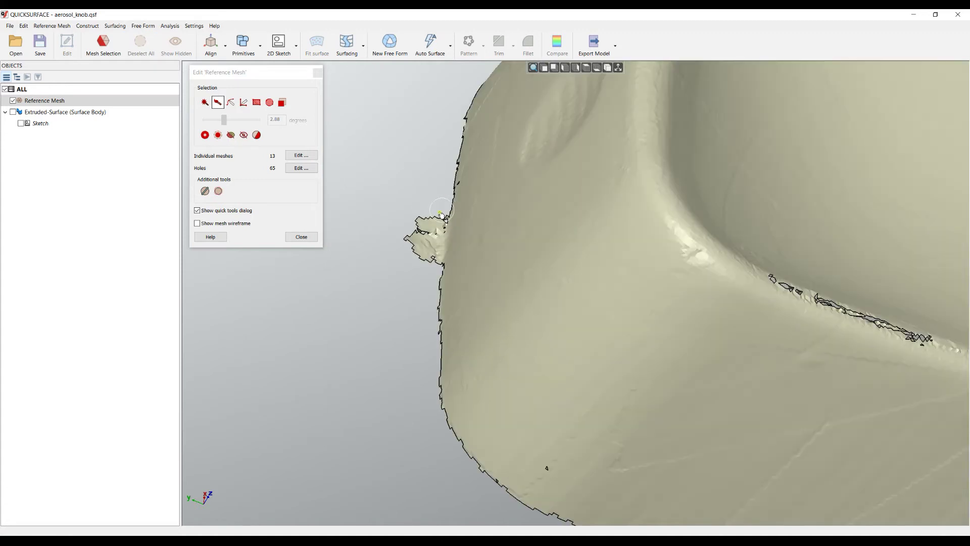
mouse_move(446, 211)
mouse_down()
mouse_move(436, 270)
mouse_move(426, 274)
mouse_move(403, 245)
mouse_move(411, 212)
mouse_up()
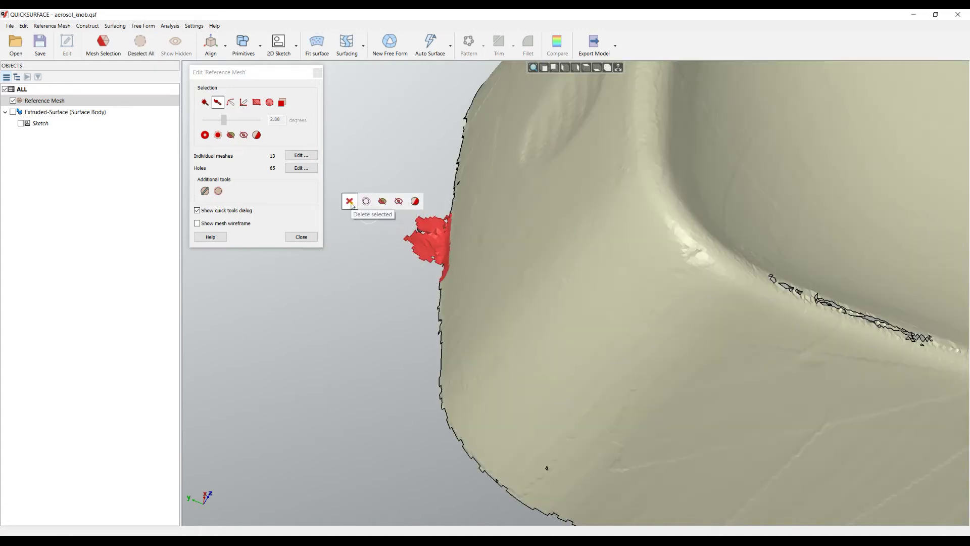
click(349, 201)
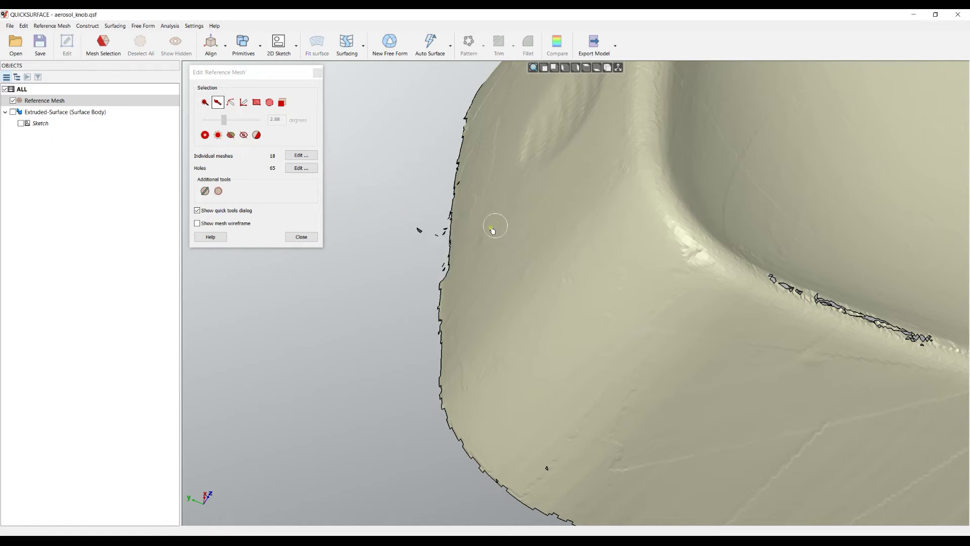
scroll(490, 240, down, 5)
right_drag(524, 255, 682, 278)
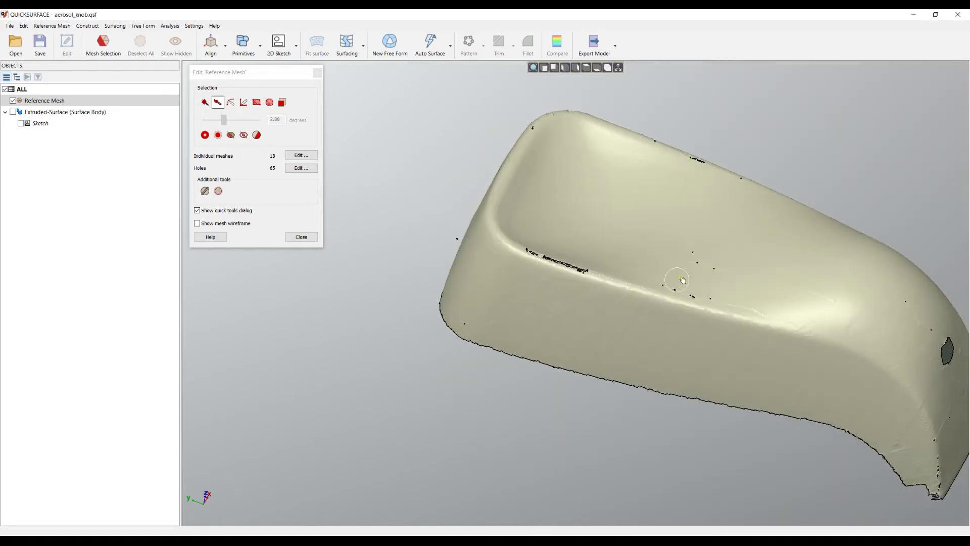
scroll(682, 277, up, 5)
drag(556, 318, 455, 416)
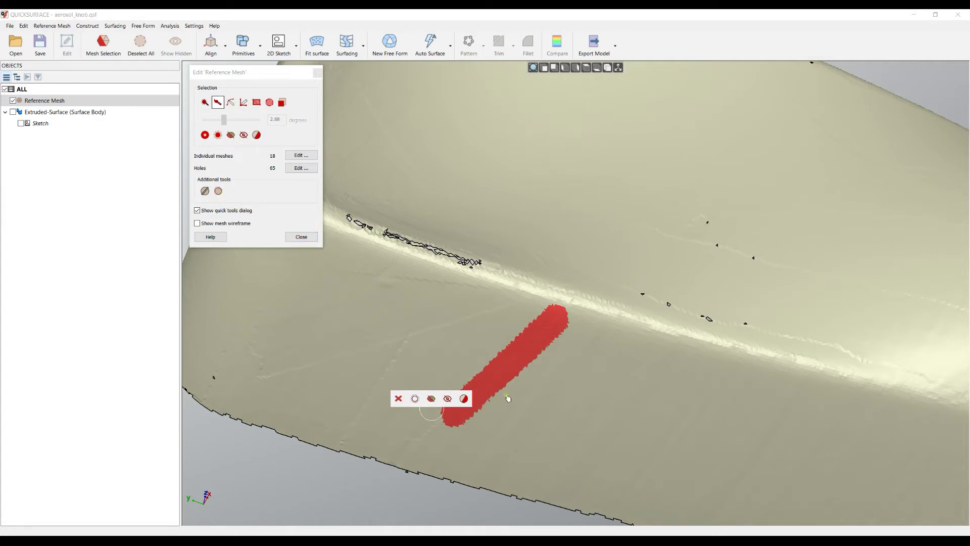
scroll(526, 392, up, 5)
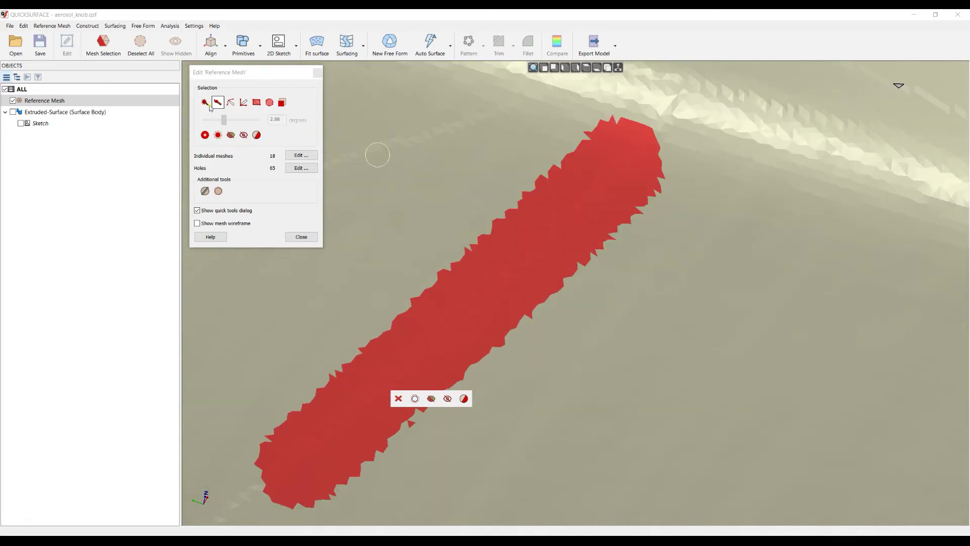
click(144, 50)
scroll(637, 266, down, 5)
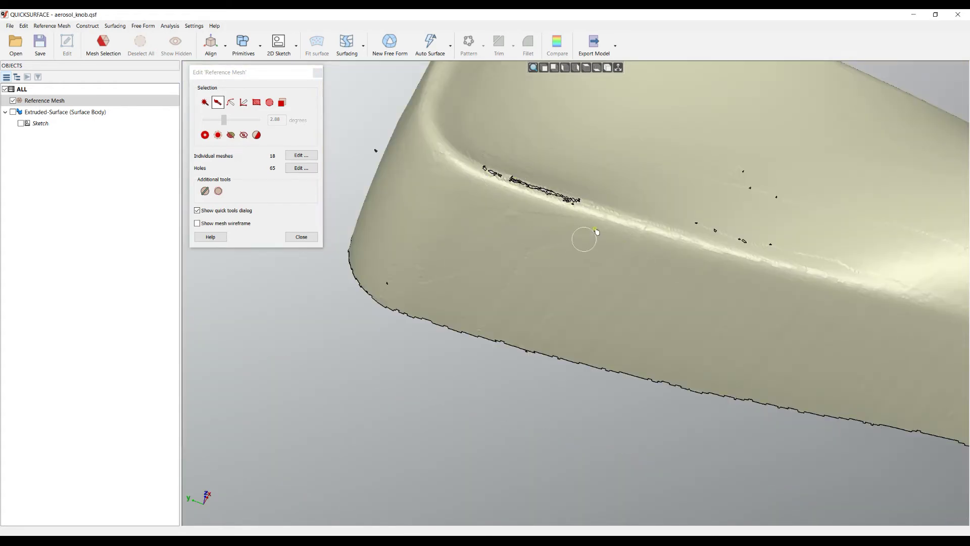
mouse_move(602, 230)
mouse_down()
mouse_move(603, 194)
mouse_move(540, 150)
mouse_move(479, 143)
mouse_move(457, 151)
mouse_move(451, 175)
mouse_move(466, 205)
mouse_move(531, 226)
mouse_up()
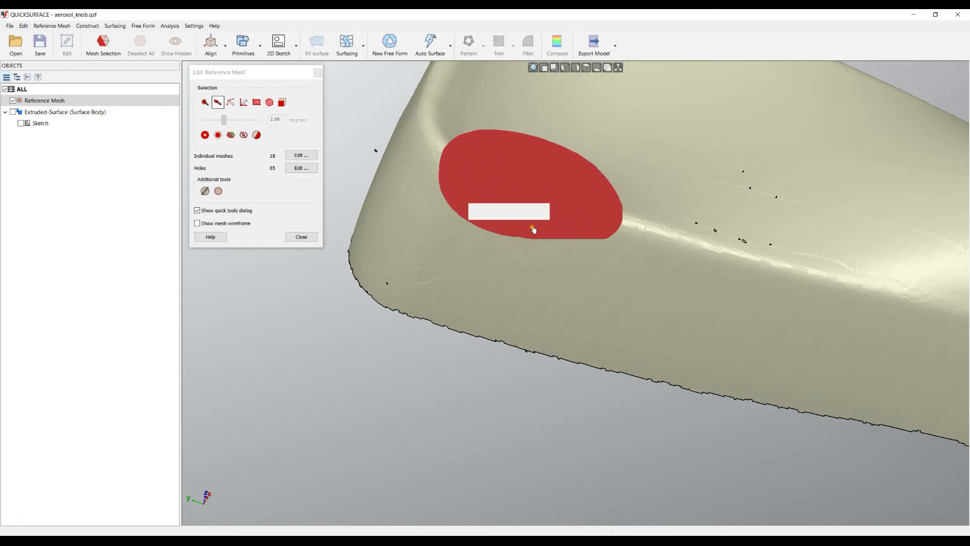
click(541, 212)
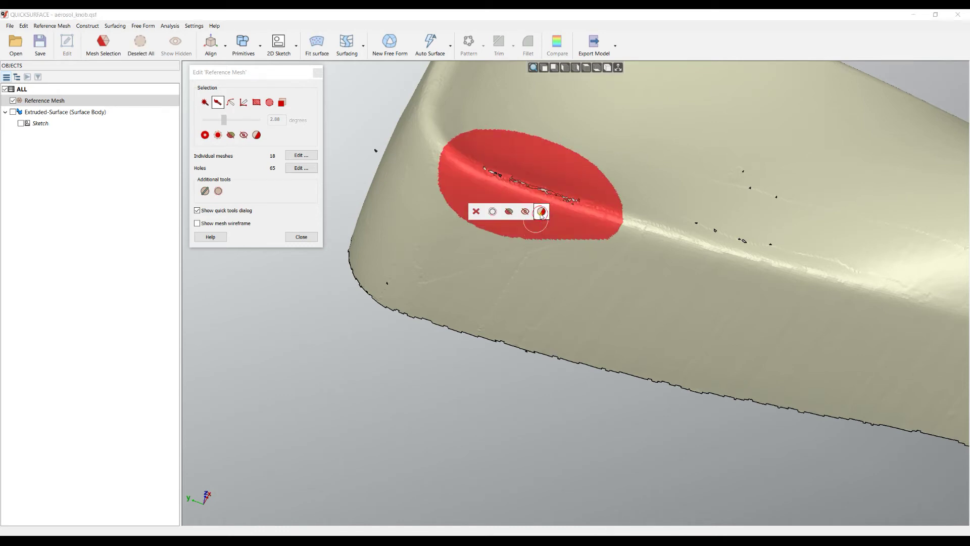
click(541, 213)
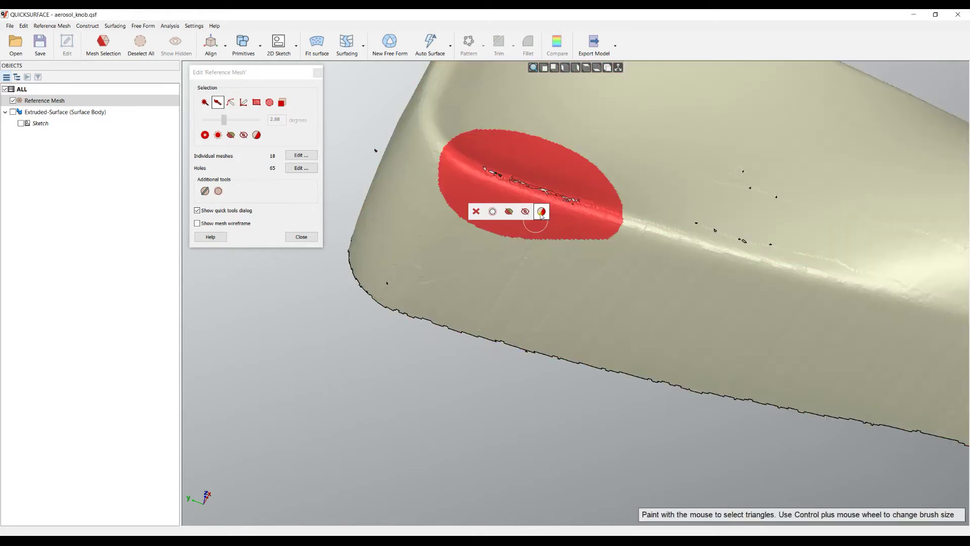
click(510, 212)
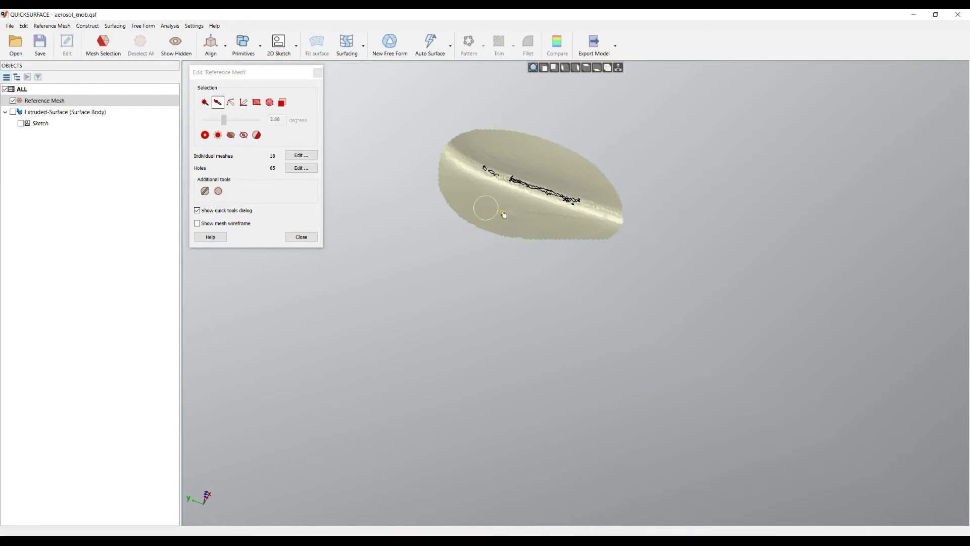
scroll(504, 161, up, 5)
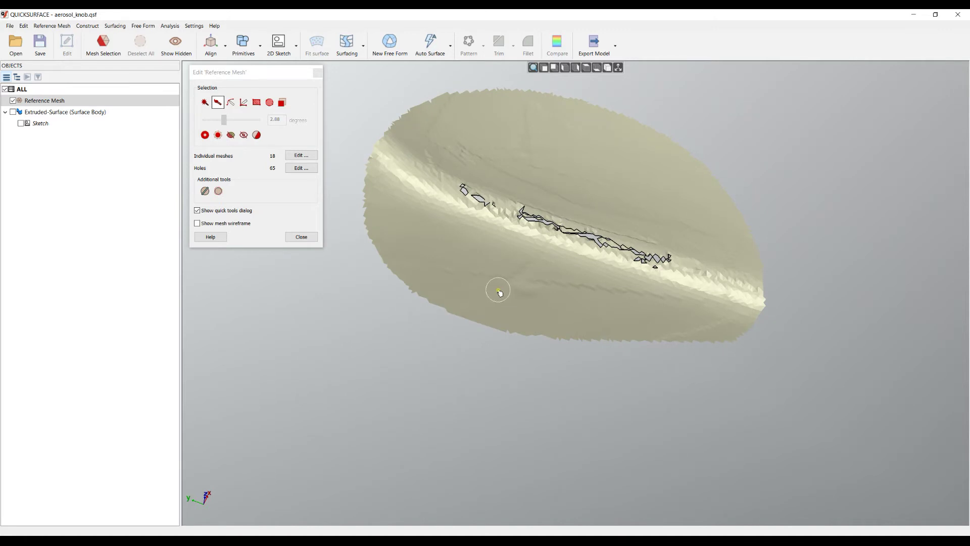
click(177, 52)
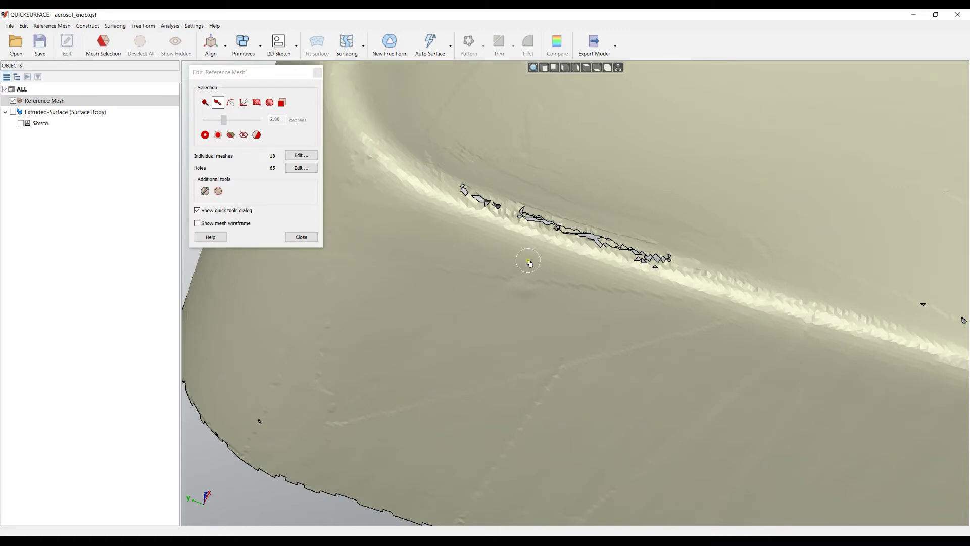
scroll(528, 260, down, 5)
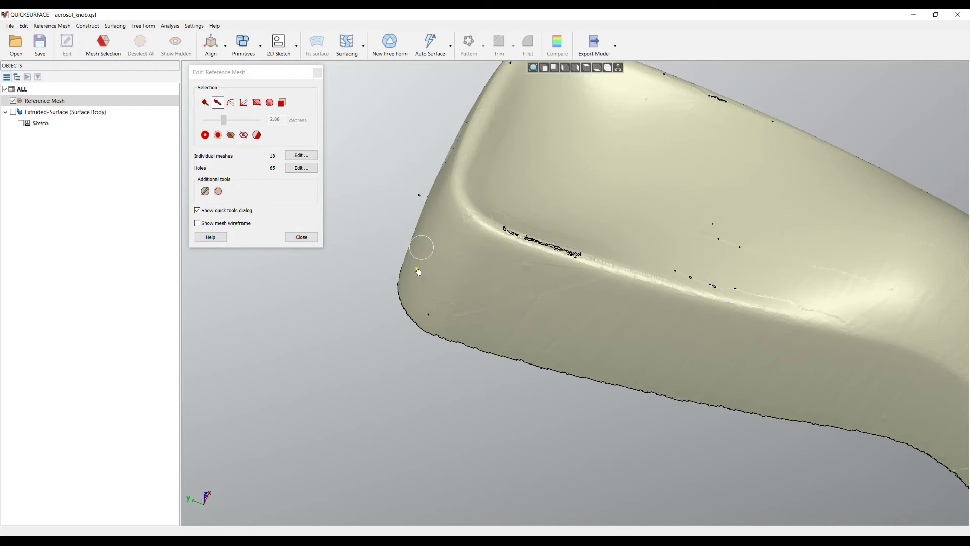
mouse_move(405, 334)
mouse_down()
mouse_move(453, 355)
mouse_move(498, 329)
mouse_move(507, 285)
mouse_move(481, 234)
mouse_move(464, 226)
mouse_move(426, 225)
mouse_move(386, 242)
mouse_move(372, 270)
mouse_up()
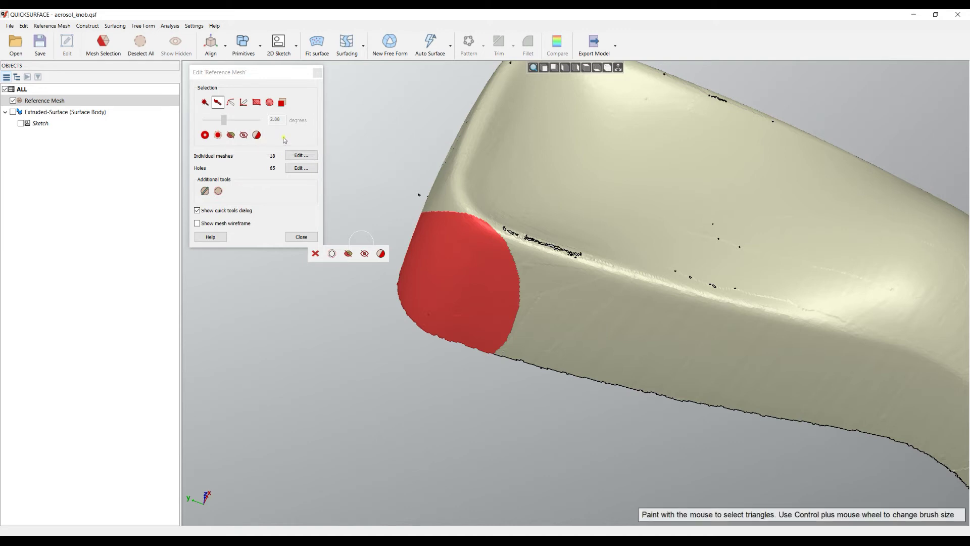
Grow the corner selection around the small hole by six Enlarge steps.
right_drag(399, 171, 419, 179)
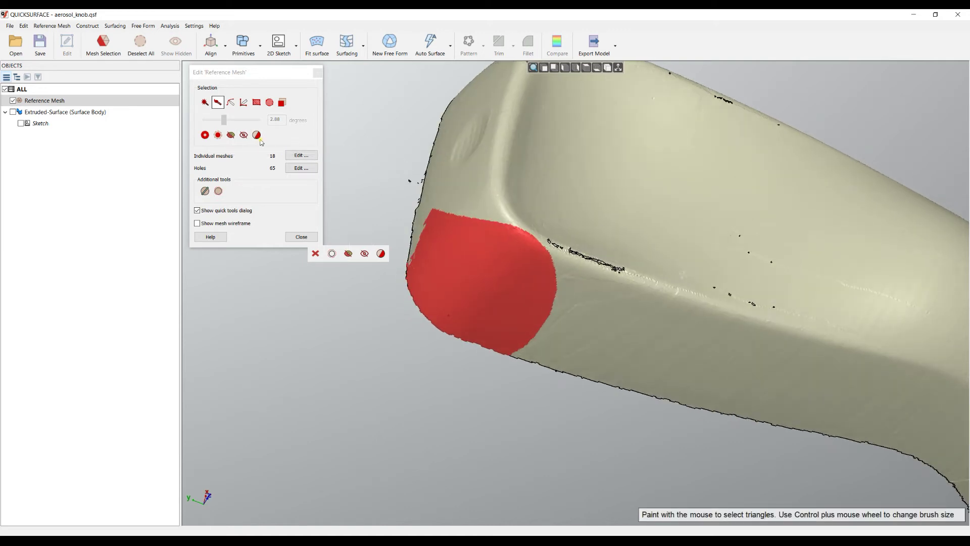
click(205, 135)
click(205, 135)
click(205, 135)
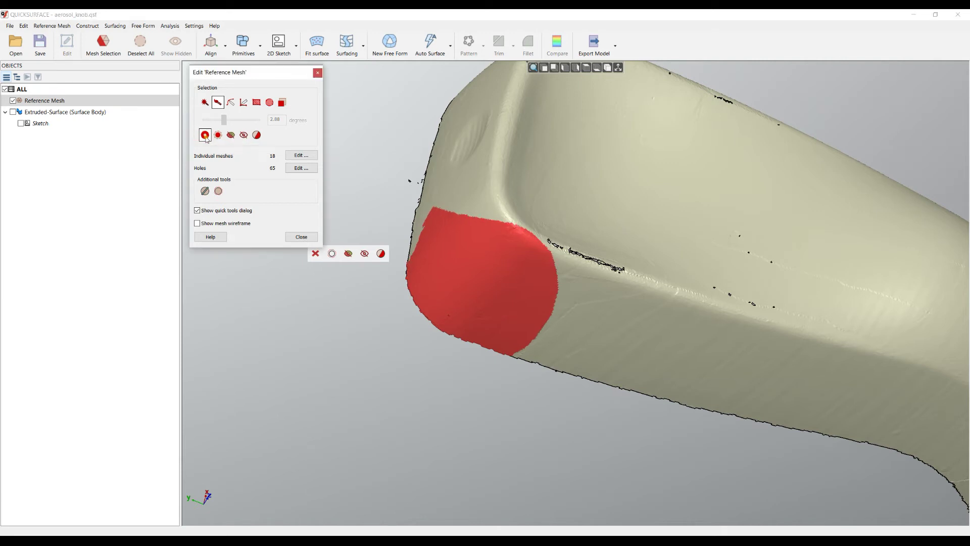
click(205, 135)
click(205, 135)
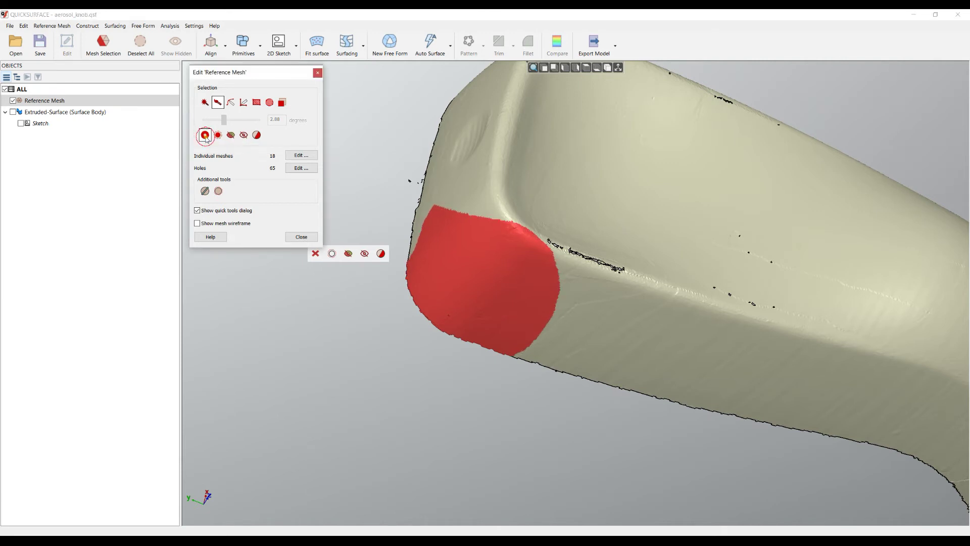
click(205, 135)
Shrink the corner selection by seven steps, then clear the mesh selection.
click(218, 135)
click(218, 135)
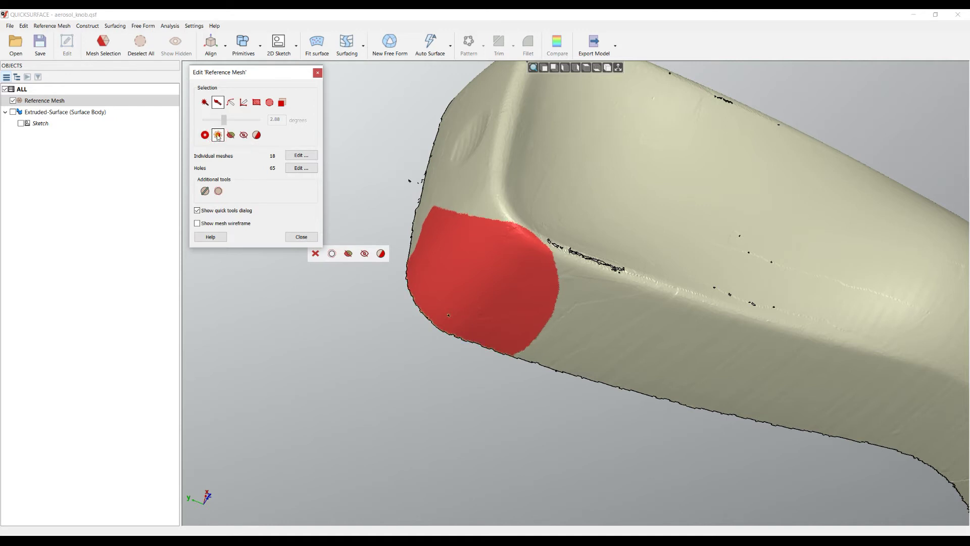
click(217, 135)
click(218, 135)
click(217, 135)
click(217, 135)
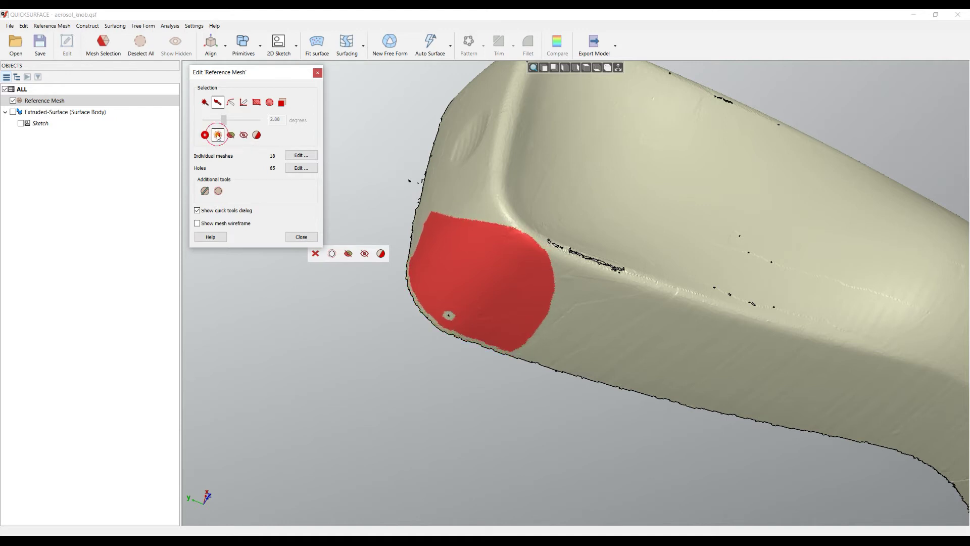
click(218, 135)
right_drag(410, 200, 428, 243)
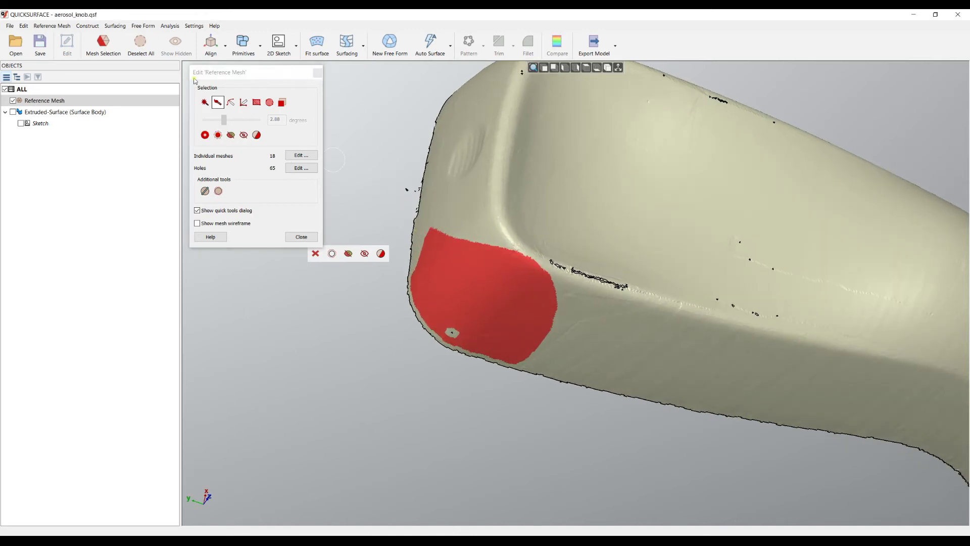
click(140, 44)
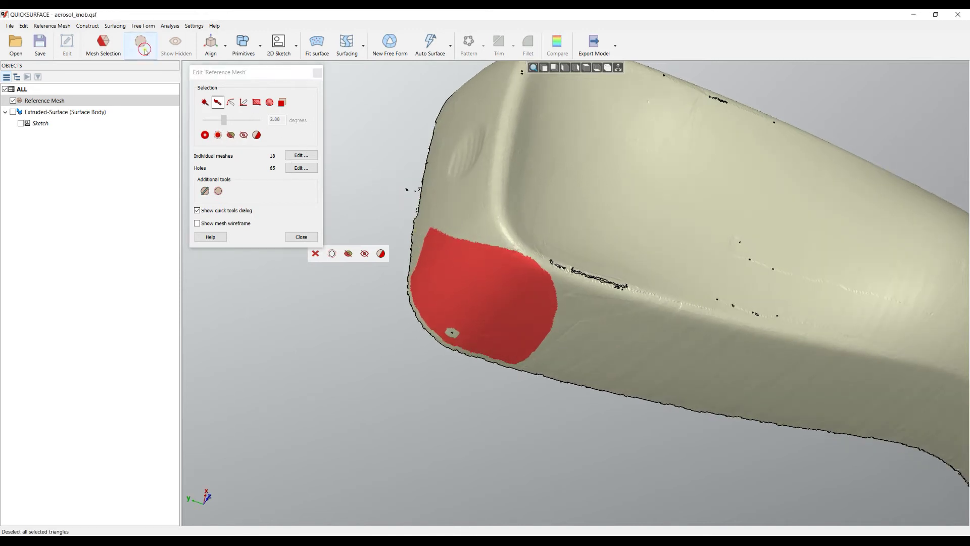
In Top View, rectangle-select the knob's wide top end, then tilt to bring the hole into view.
click(585, 69)
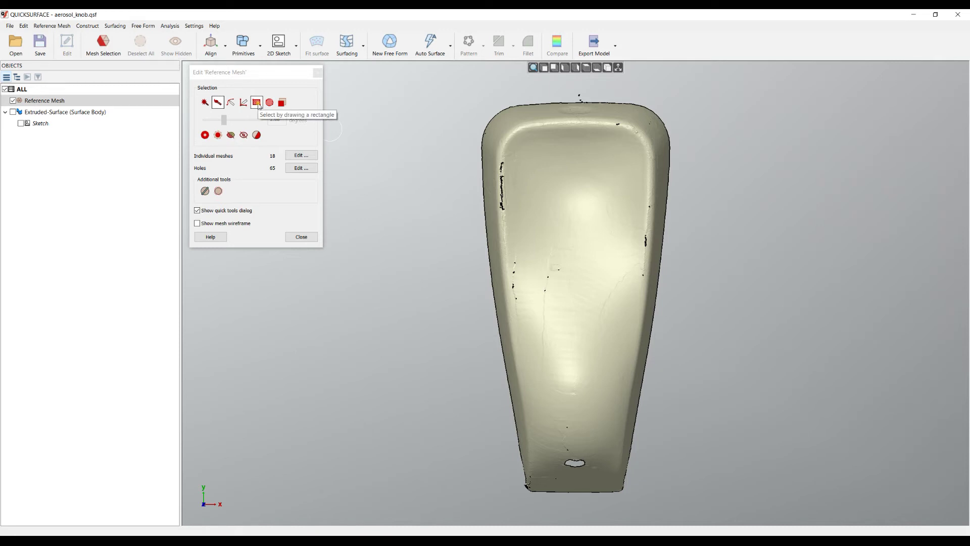
click(258, 104)
drag(441, 88, 714, 167)
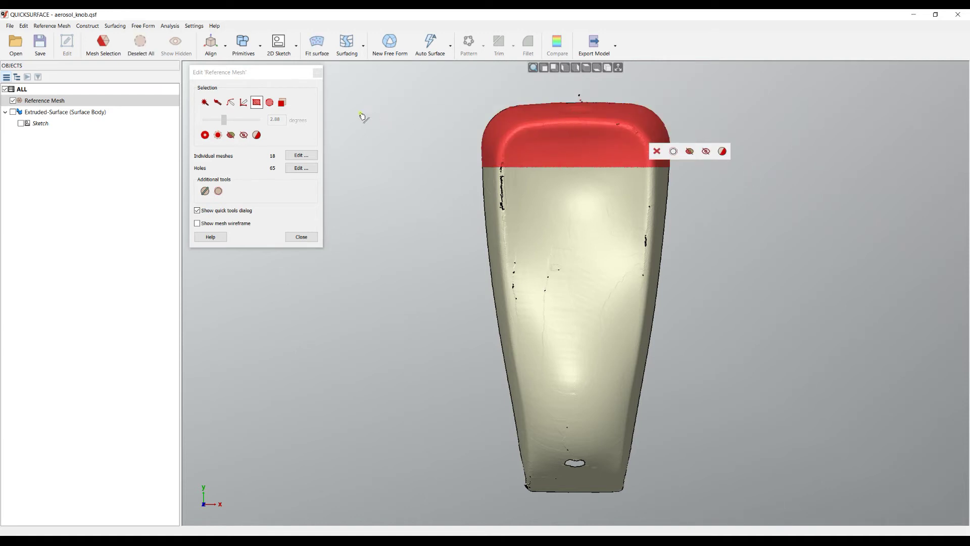
click(580, 231)
right_drag(583, 193, 582, 215)
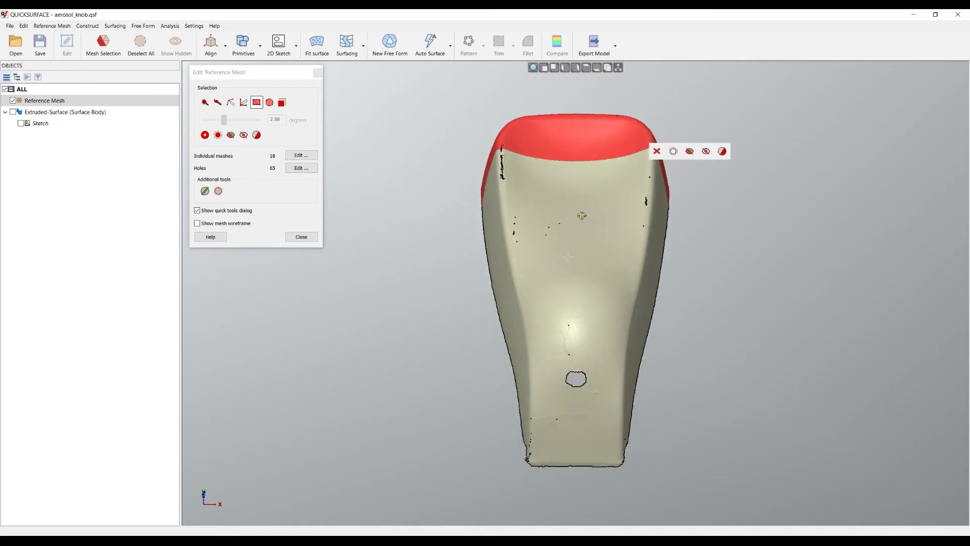
Circle-select and delete the ring around the ragged hole (87 meshes, 118 holes), then show the wireframe.
scroll(581, 394, up, 5)
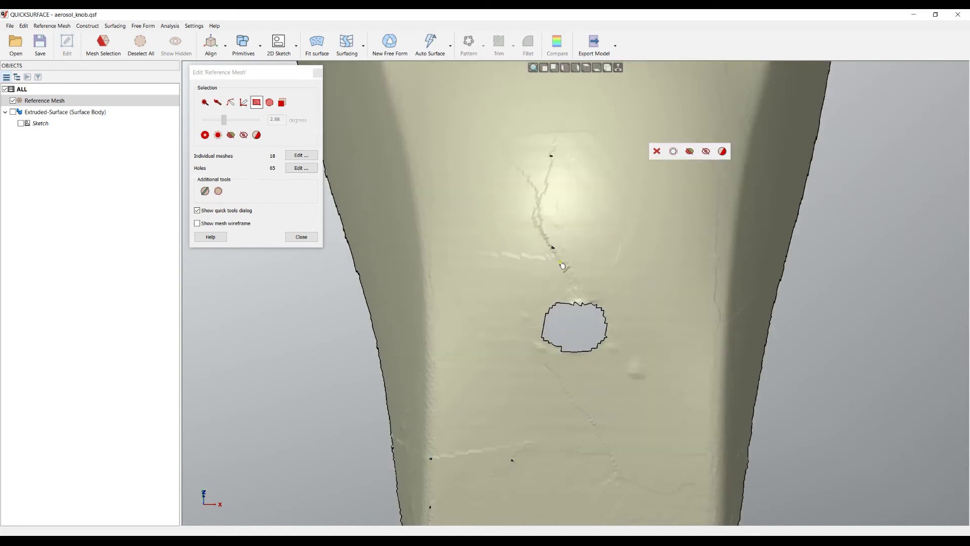
right_drag(562, 265, 541, 236)
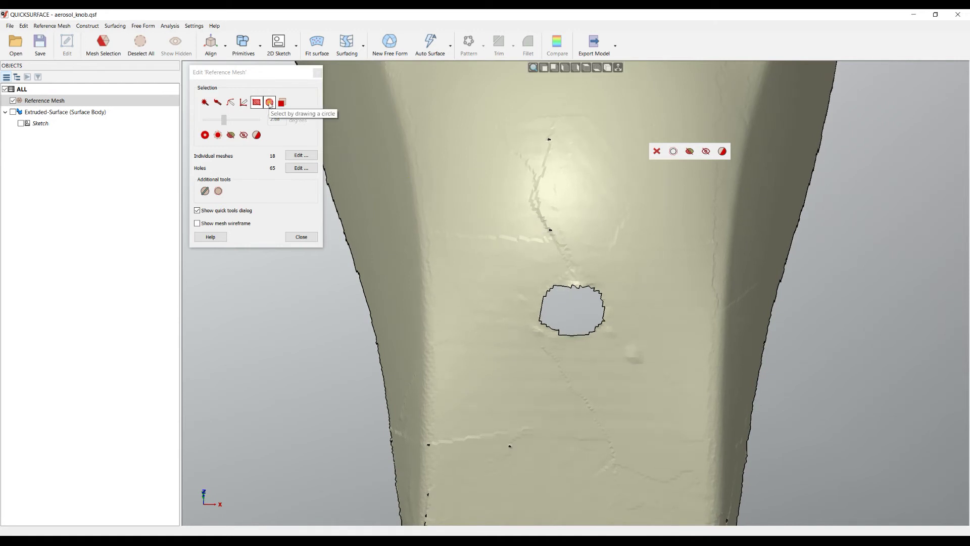
click(269, 102)
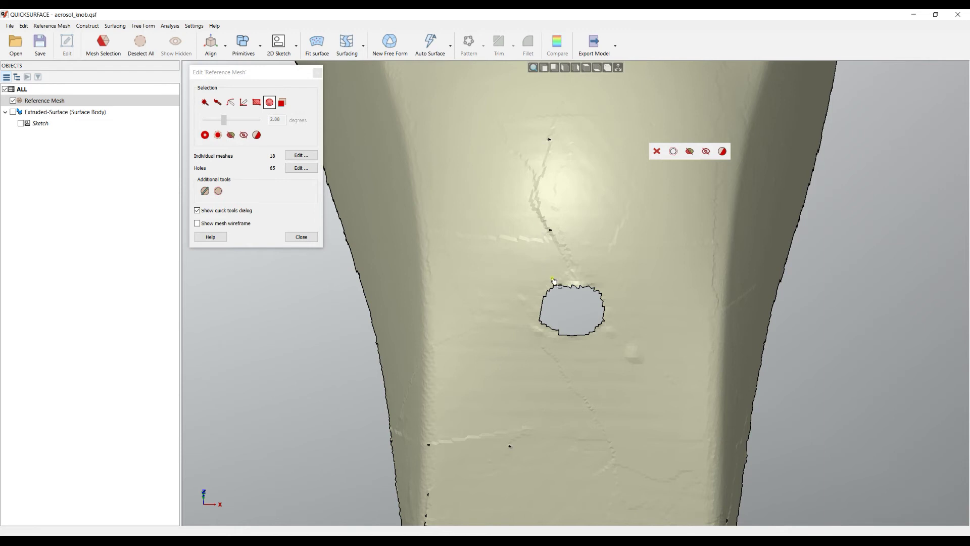
mouse_move(552, 279)
mouse_down()
mouse_move(596, 350)
mouse_move(665, 376)
mouse_move(699, 343)
mouse_move(641, 389)
mouse_move(608, 392)
mouse_move(601, 354)
mouse_move(609, 350)
mouse_move(599, 347)
mouse_up()
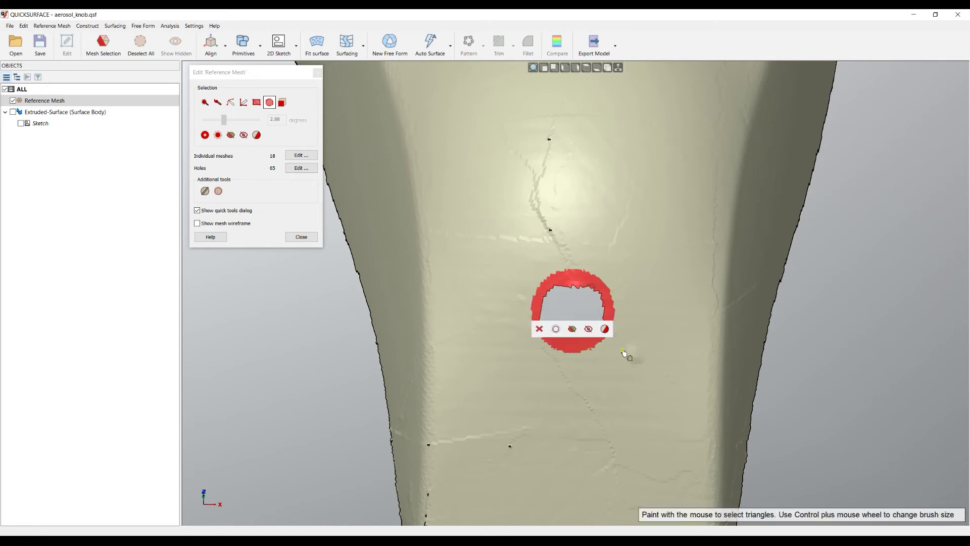
click(539, 329)
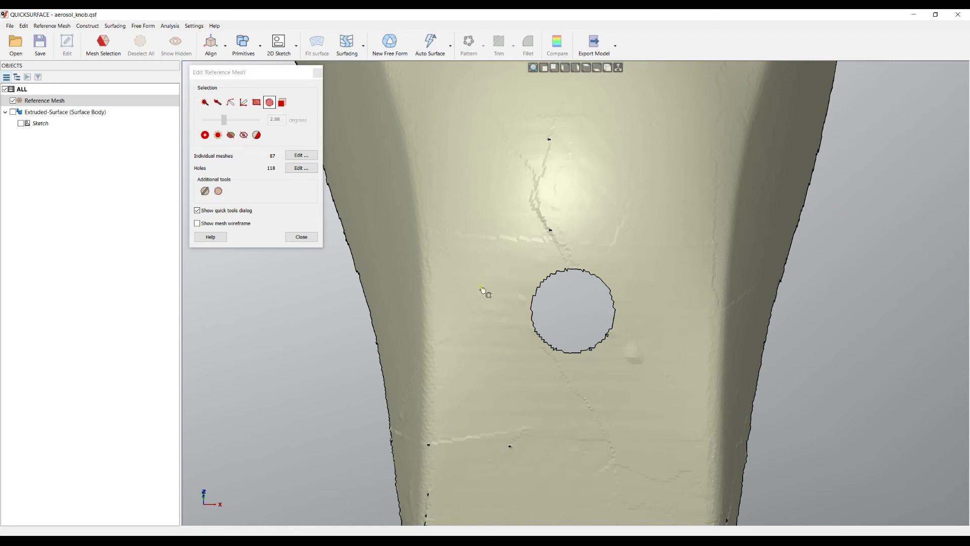
click(197, 223)
scroll(588, 297, up, 2)
scroll(588, 298, up, 2)
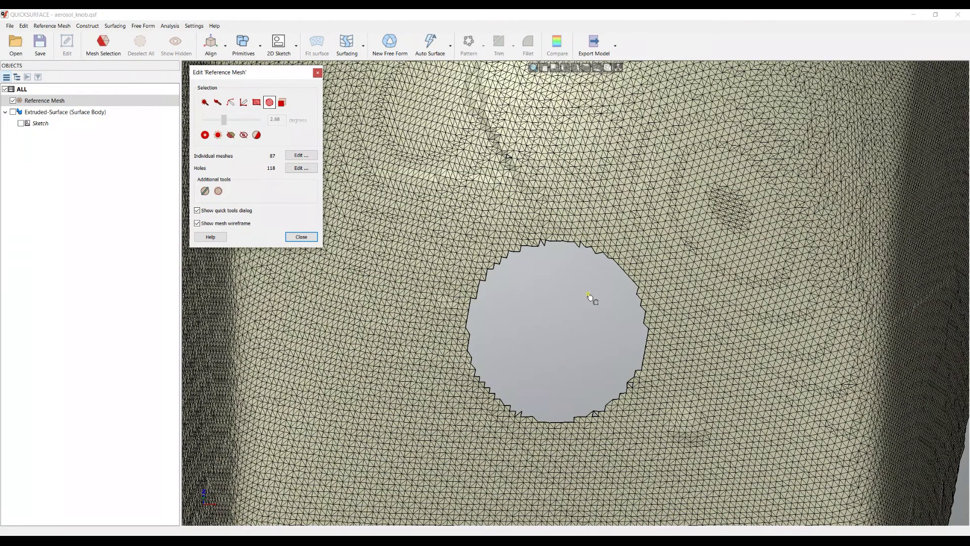
scroll(589, 297, down, 3)
right_drag(587, 306, 525, 259)
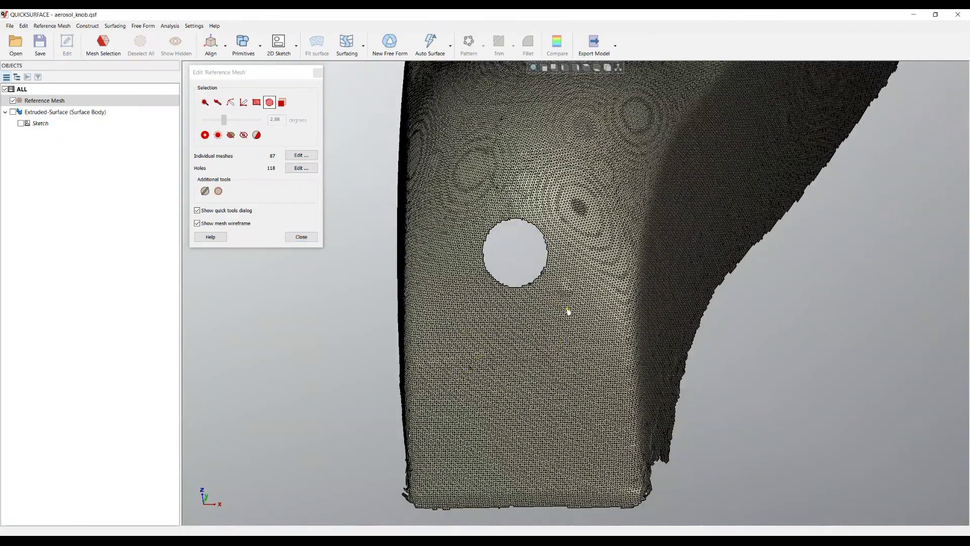
scroll(498, 219, up, 4)
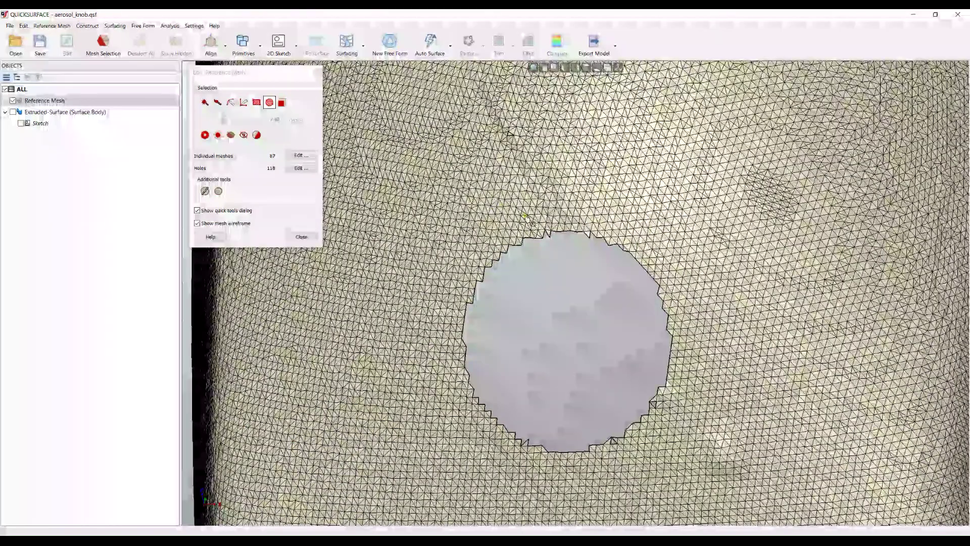
click(220, 226)
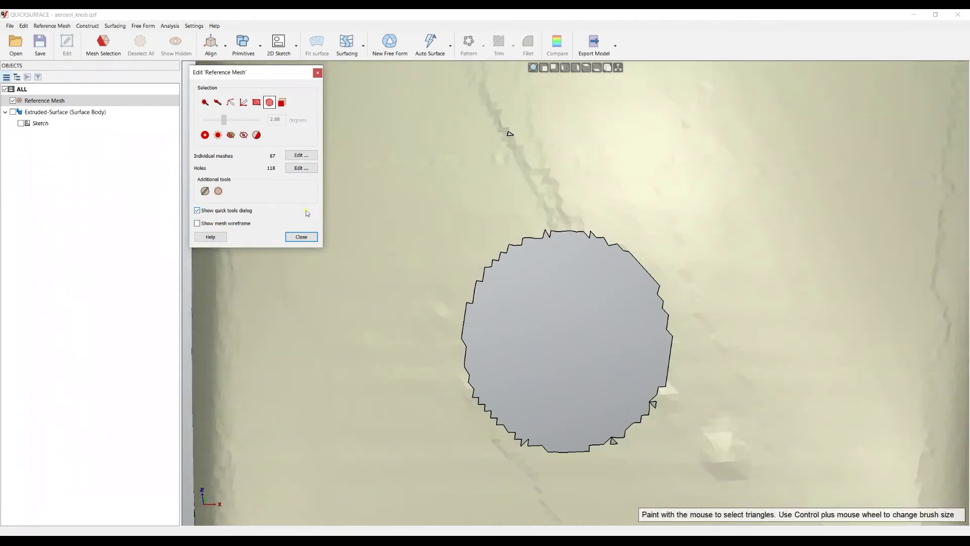
scroll(557, 255, down, 5)
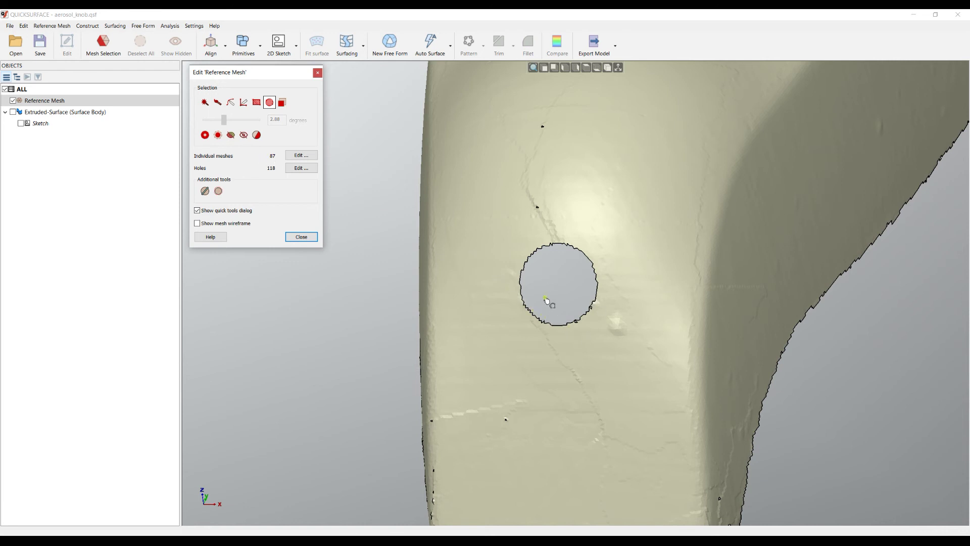
scroll(552, 308, down, 5)
right_drag(597, 406, 480, 409)
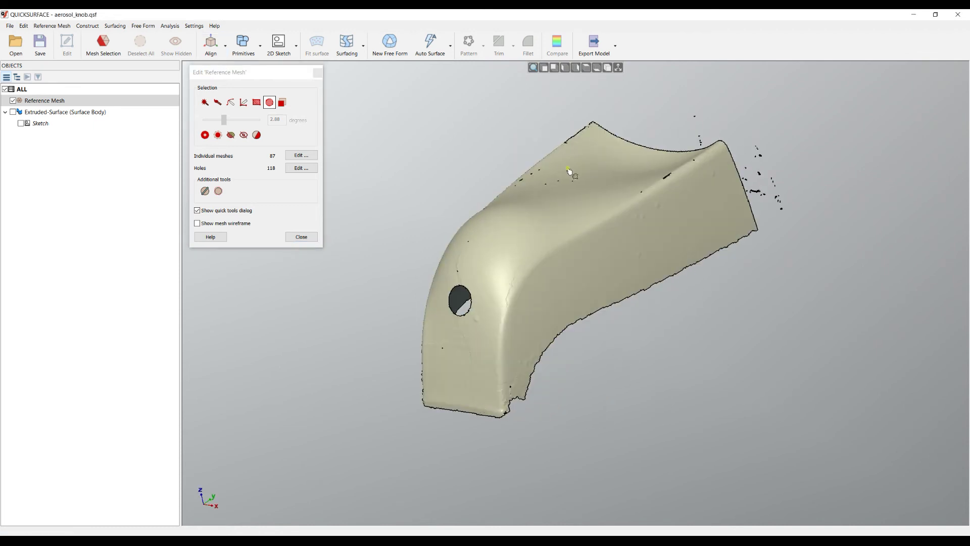
mouse_move(643, 227)
right_down()
mouse_move(551, 271)
mouse_move(606, 223)
right_up()
scroll(622, 201, up, 5)
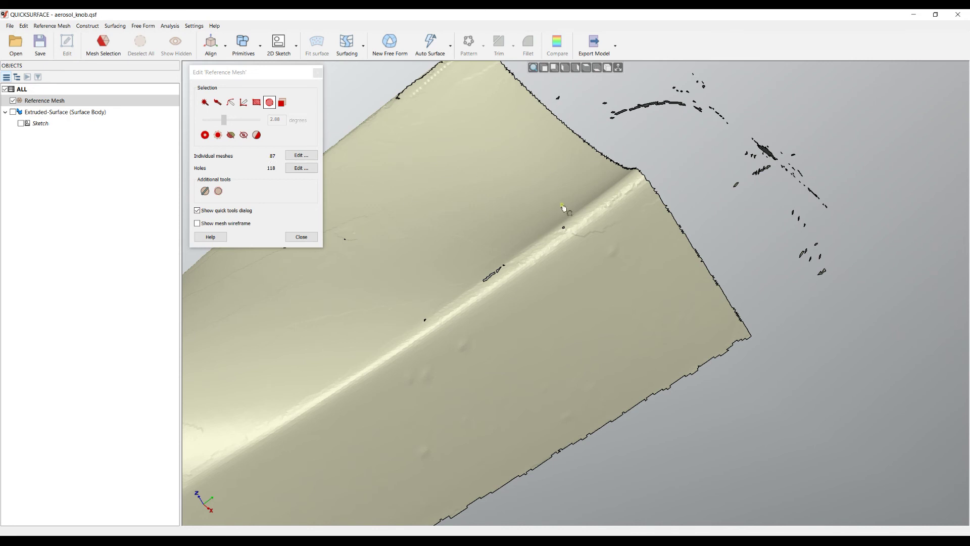
right_drag(579, 219, 594, 252)
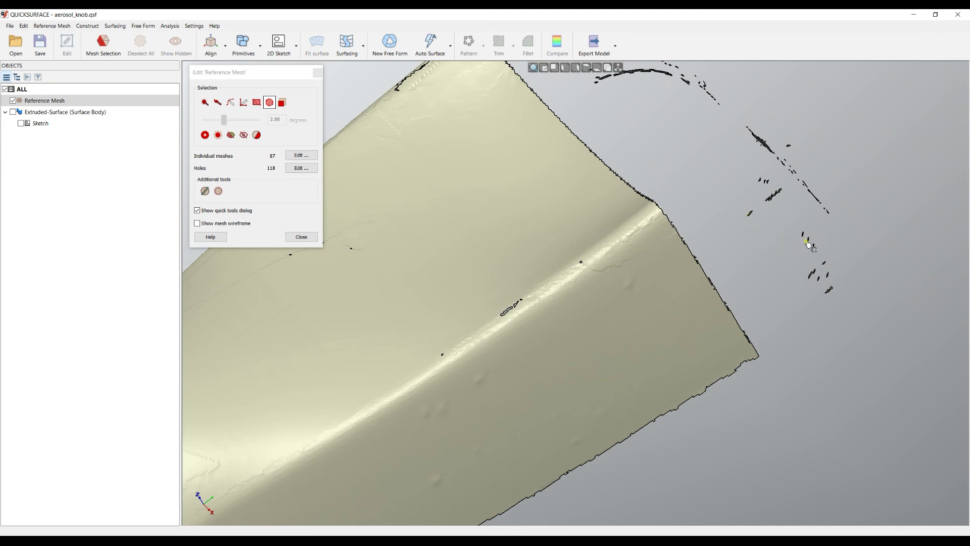
scroll(808, 245, up, 5)
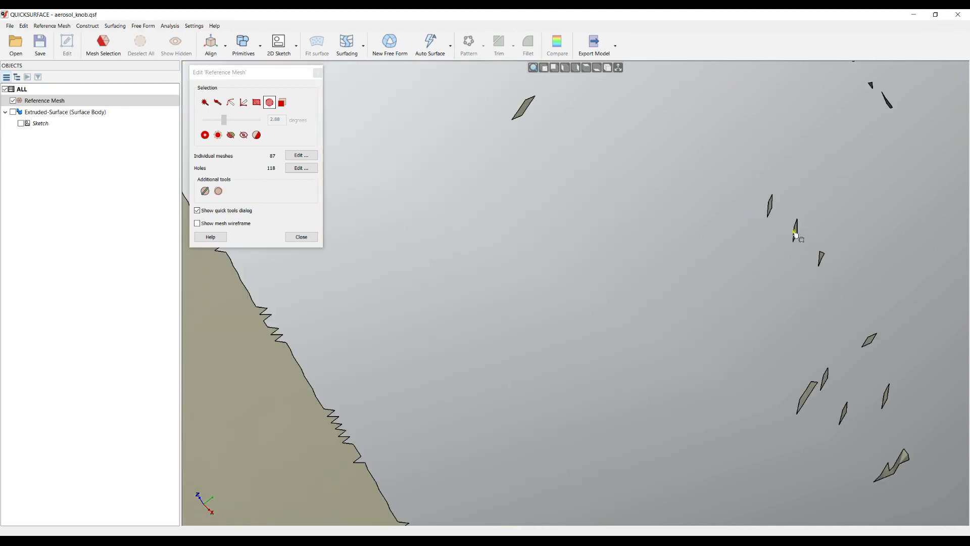
scroll(704, 231, down, 3)
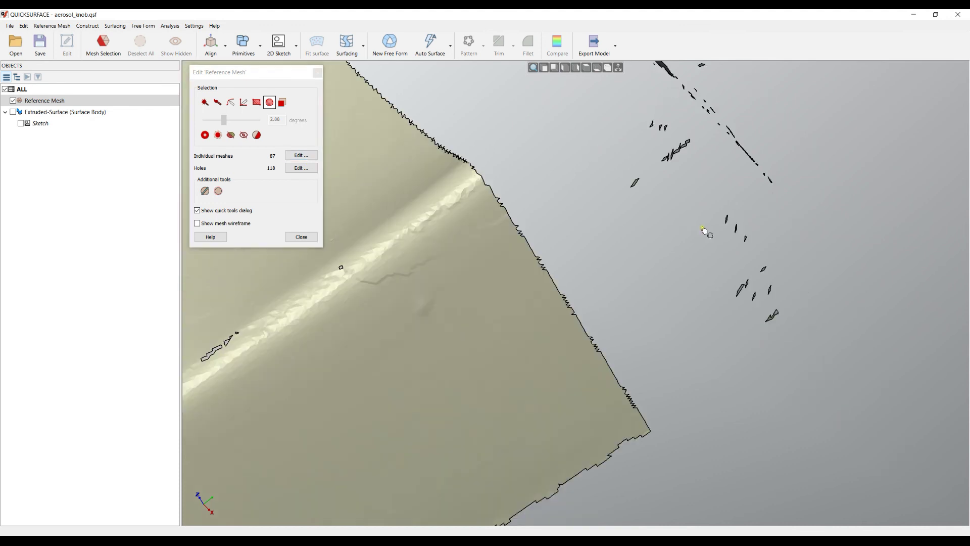
scroll(773, 245, down, 3)
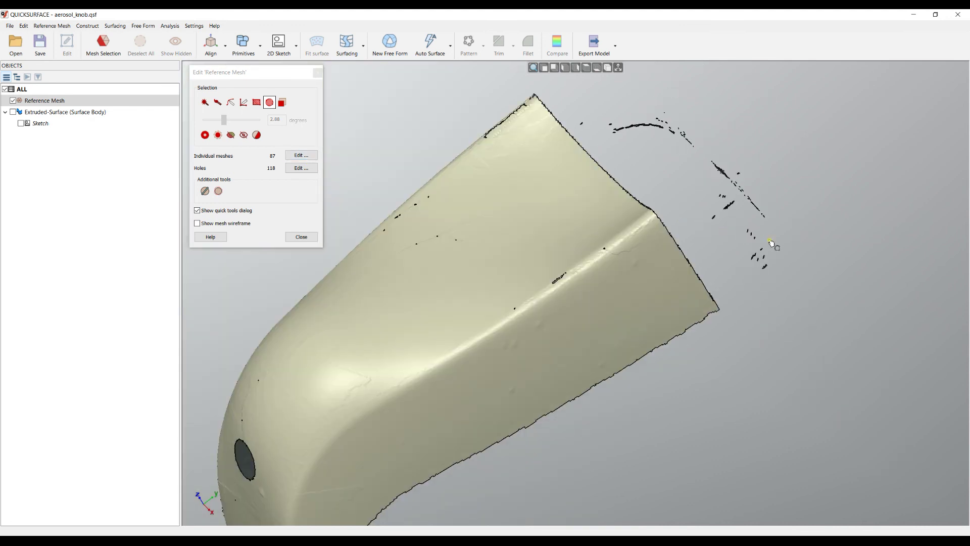